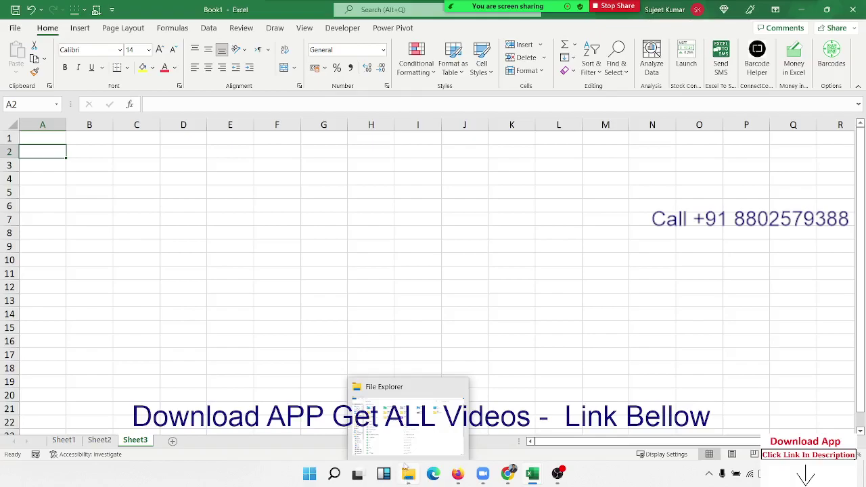
Step: Switch to File Explorer and open the 2022 folder on drive E
{"action": "left_click", "coordinate": [400, 446]}
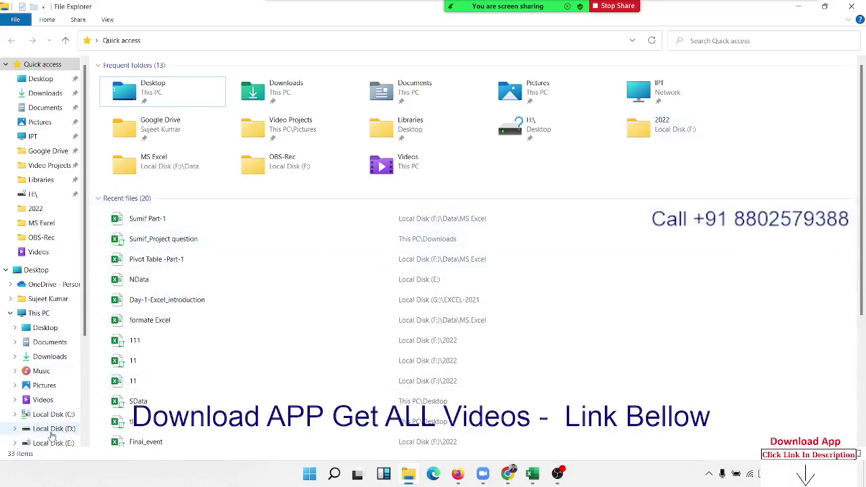
{"action": "scroll", "coordinate": [57, 433], "scroll_direction": "down", "scroll_amount": 1}
{"action": "left_click", "coordinate": [62, 416]}
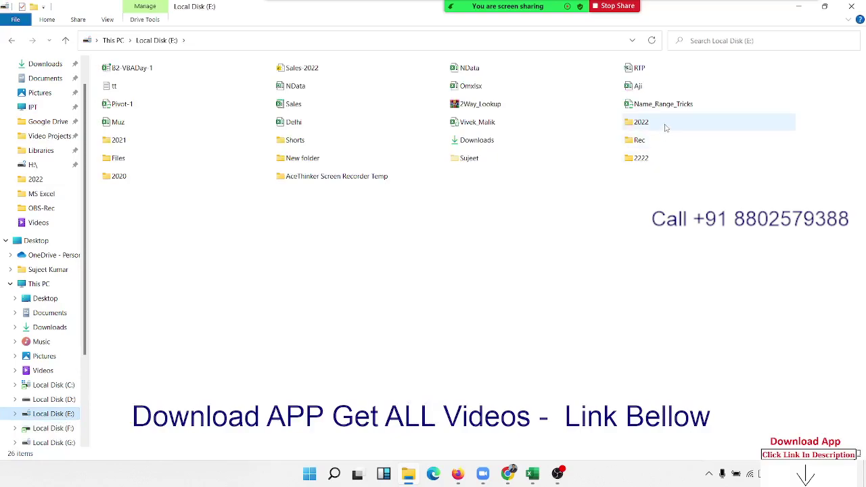
{"action": "double_click", "coordinate": [665, 127]}
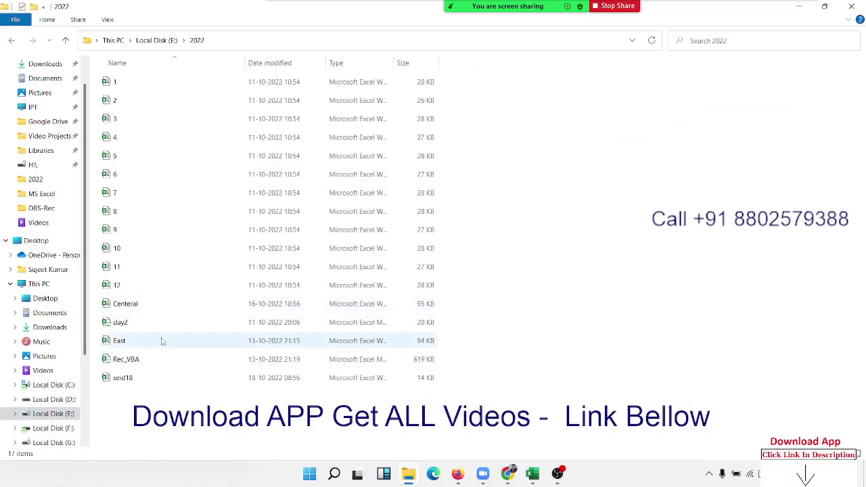
Step: Select the five workbooks from Centeral to seid18, then view the root of drive F
{"action": "left_click", "coordinate": [160, 305]}
{"action": "left_click", "coordinate": [157, 342]}
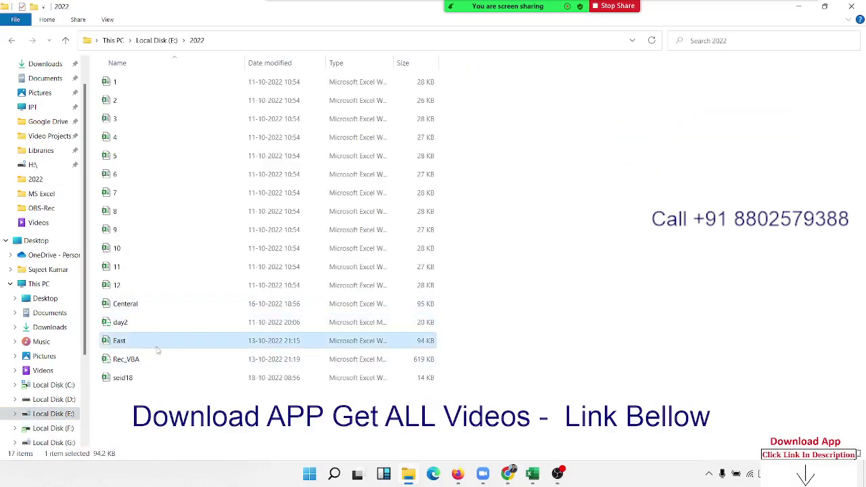
{"action": "left_click", "coordinate": [151, 304]}
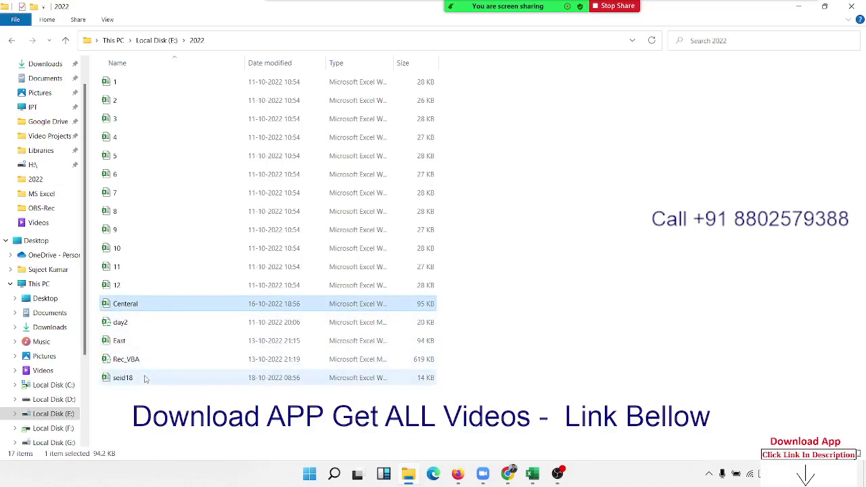
{"action": "left_click", "coordinate": [145, 378], "text": "shift"}
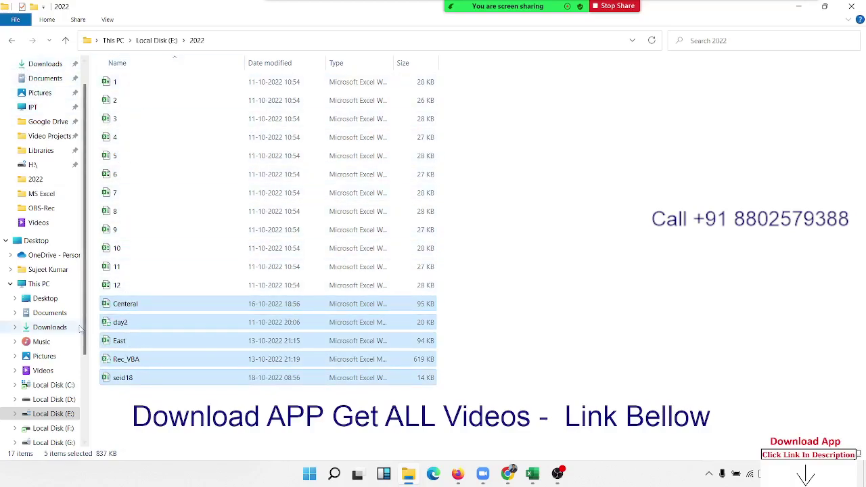
{"action": "left_click", "coordinate": [73, 429]}
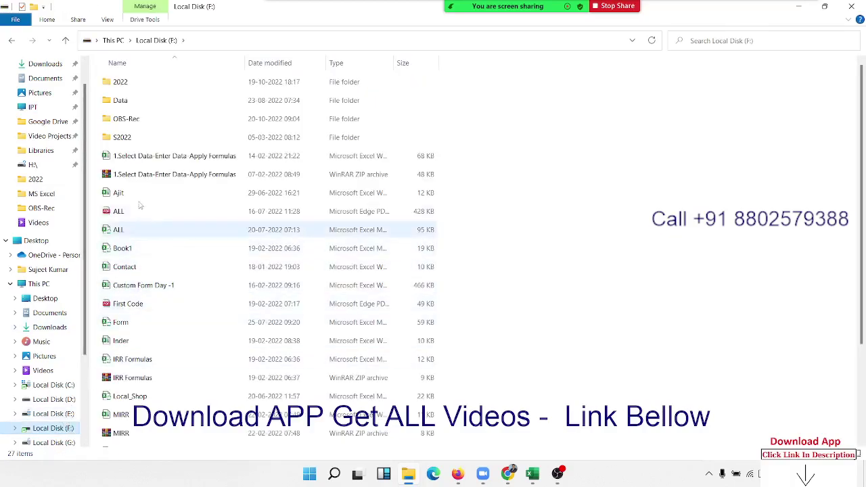
Step: Look inside the 2022 folder on drive F, then return to drive E
{"action": "double_click", "coordinate": [144, 84]}
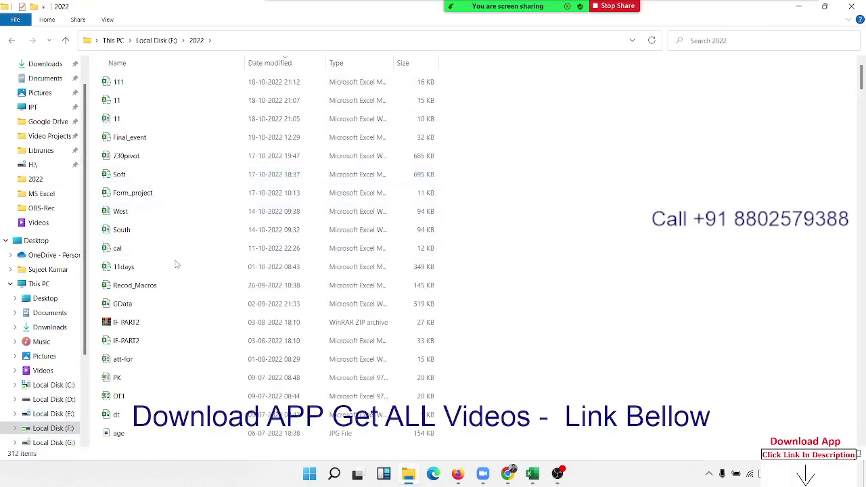
{"action": "left_click", "coordinate": [13, 40]}
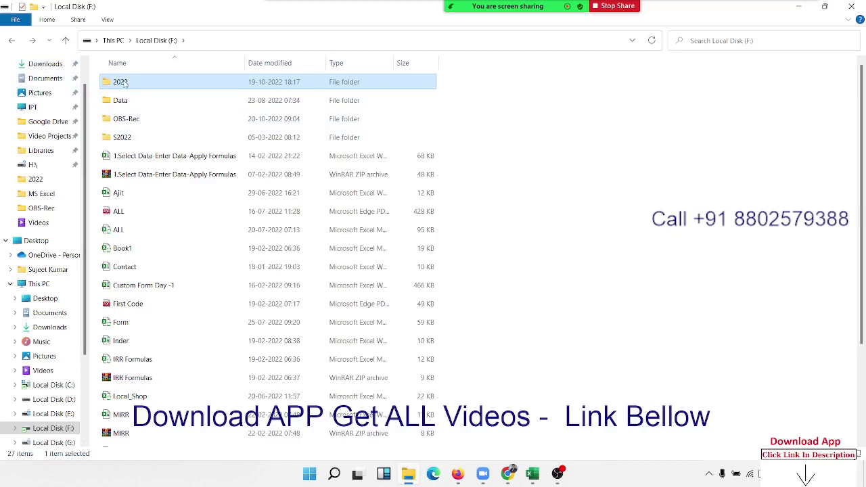
{"action": "double_click", "coordinate": [124, 83]}
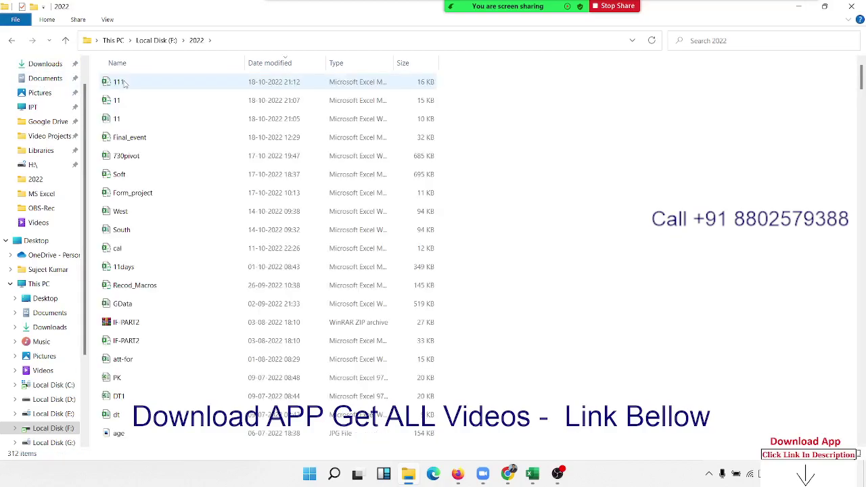
{"action": "left_click", "coordinate": [54, 414]}
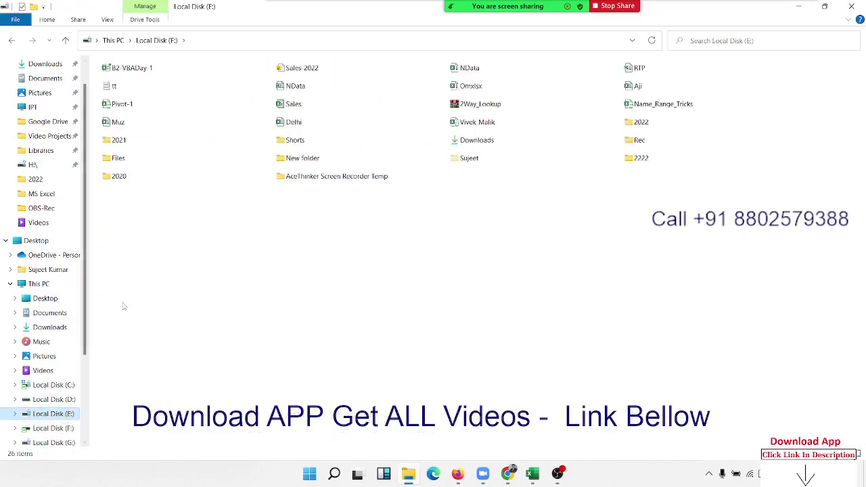
Step: Rename the 2022 folder on drive E to 21212
{"action": "left_click", "coordinate": [649, 128]}
{"action": "key", "text": "F2"}
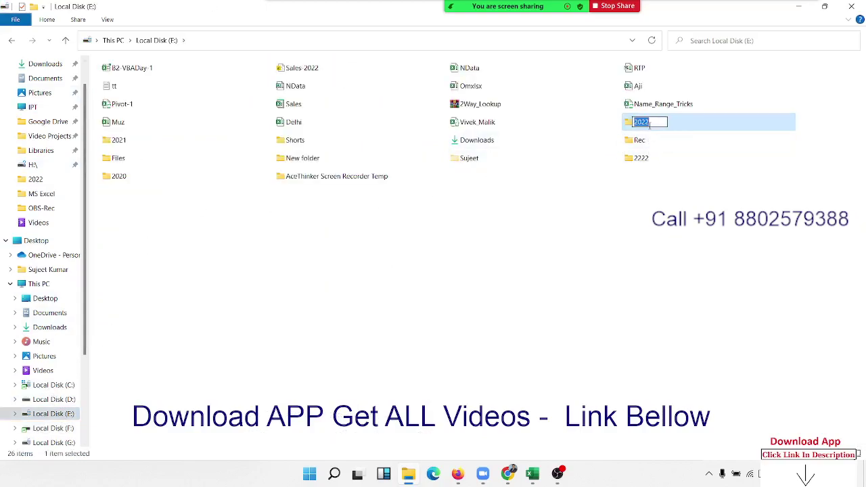
{"action": "type", "text": "2121"}
{"action": "type", "text": "2"}
{"action": "key", "text": "Return"}
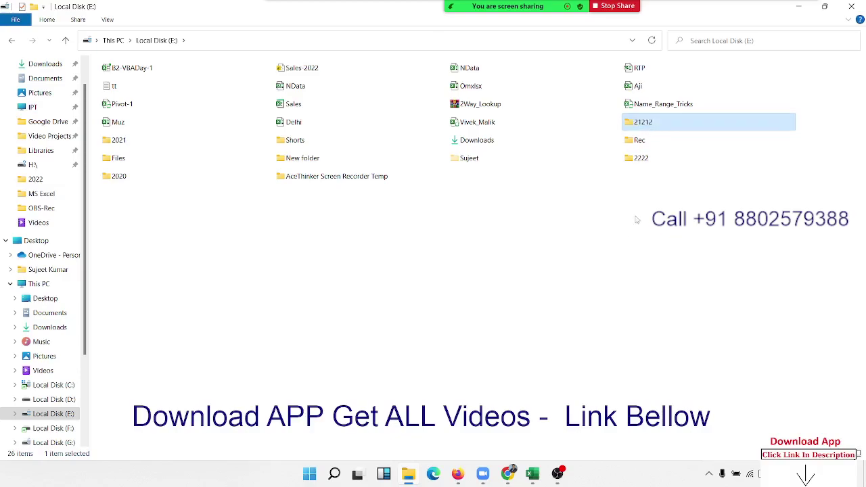
{"action": "left_click", "coordinate": [589, 247]}
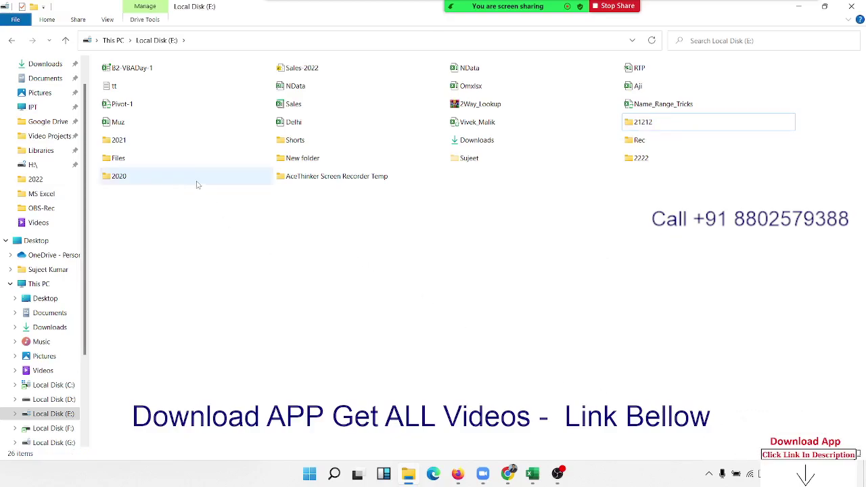
Step: Create a new folder named 2022 on drive E
{"action": "right_click", "coordinate": [173, 214]}
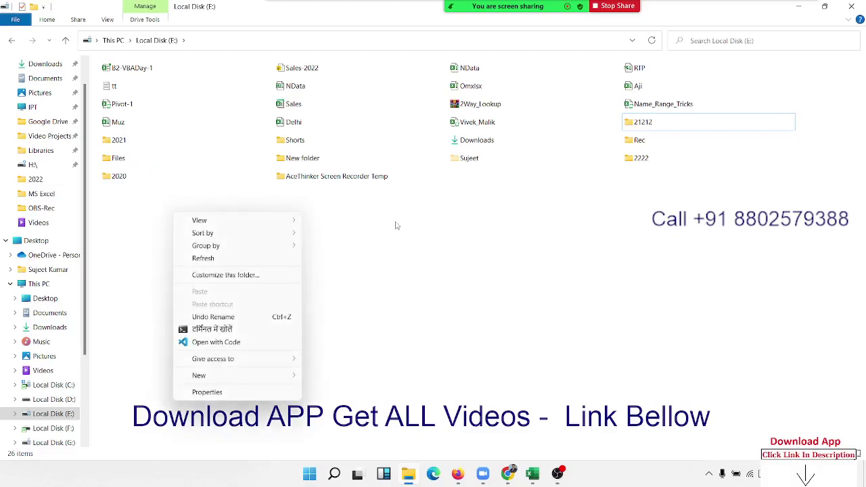
{"action": "right_click", "coordinate": [364, 222]}
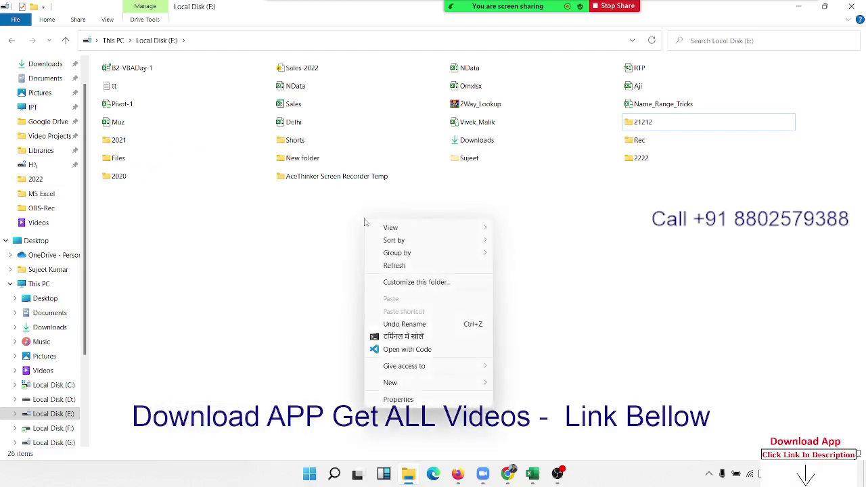
{"action": "mouse_move", "coordinate": [390, 382]}
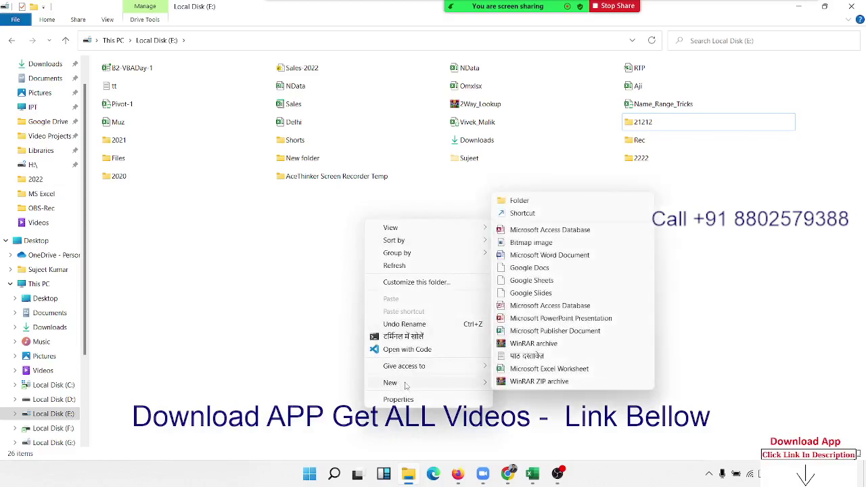
{"action": "left_click", "coordinate": [516, 201]}
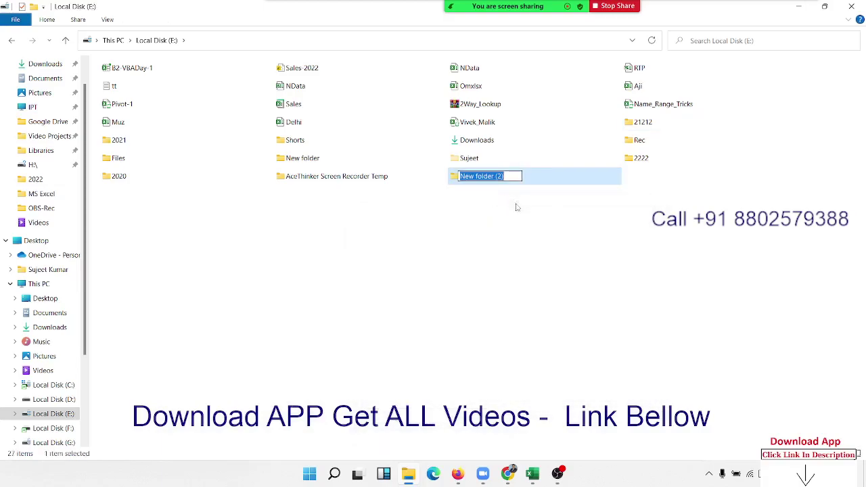
{"action": "type", "text": "2022"}
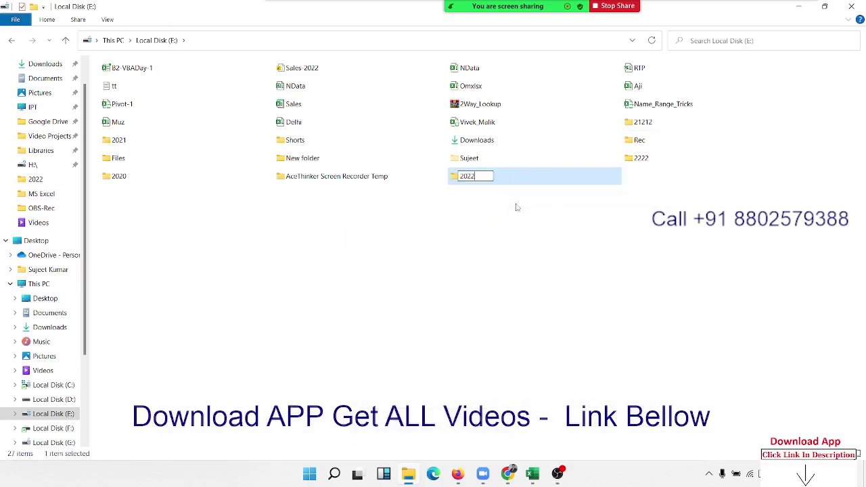
{"action": "key", "text": "Return"}
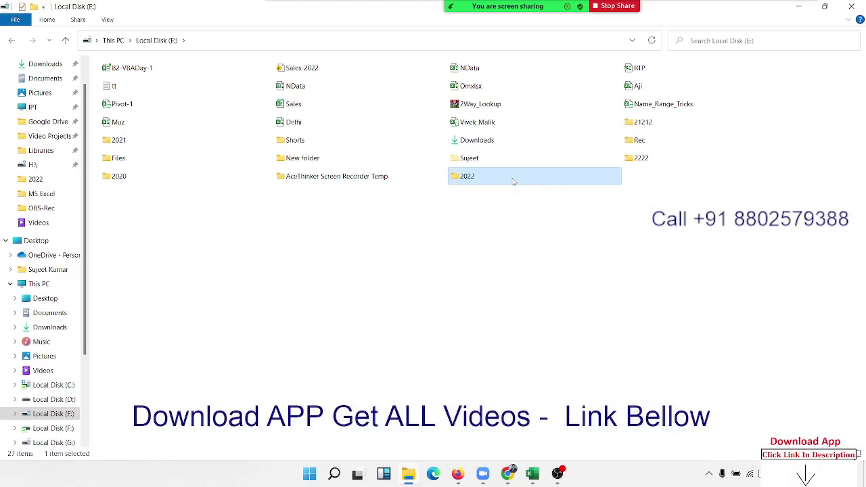
Step: Inside the new 2022 folder, create a subfolder named 11
{"action": "double_click", "coordinate": [513, 181]}
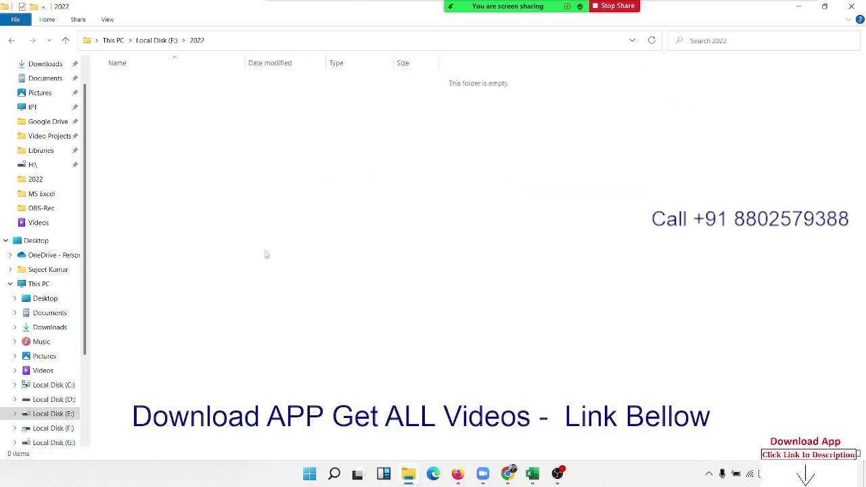
{"action": "right_click", "coordinate": [197, 136]}
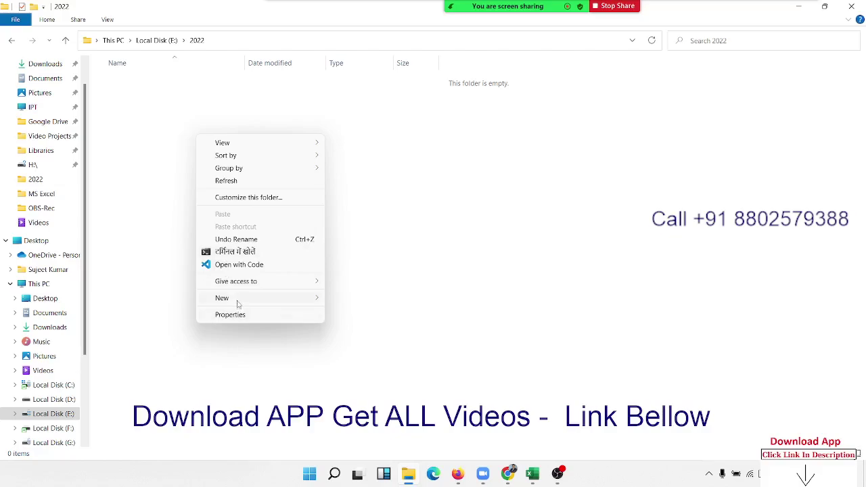
{"action": "mouse_move", "coordinate": [222, 298]}
{"action": "left_click", "coordinate": [382, 122]}
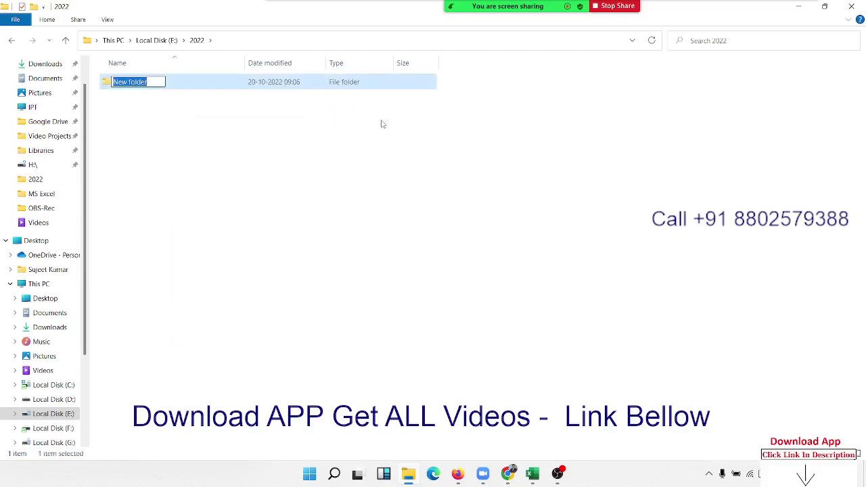
{"action": "type", "text": "11"}
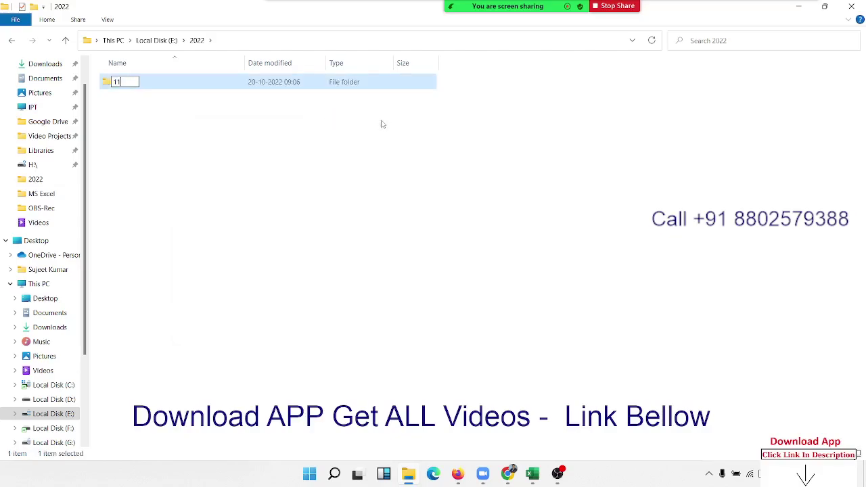
{"action": "key", "text": "Return"}
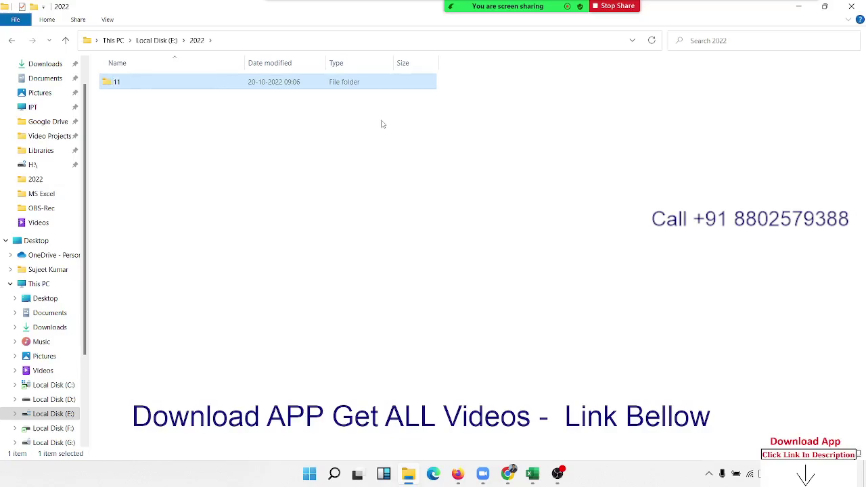
Step: Inside folder 11, create a subfolder named 20
{"action": "double_click", "coordinate": [186, 91]}
{"action": "right_click", "coordinate": [186, 103]}
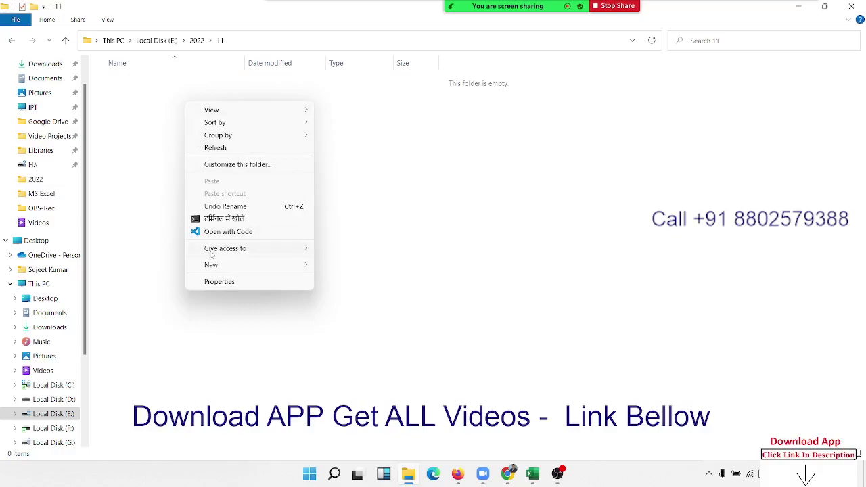
{"action": "mouse_move", "coordinate": [211, 265]}
{"action": "left_click", "coordinate": [336, 267]}
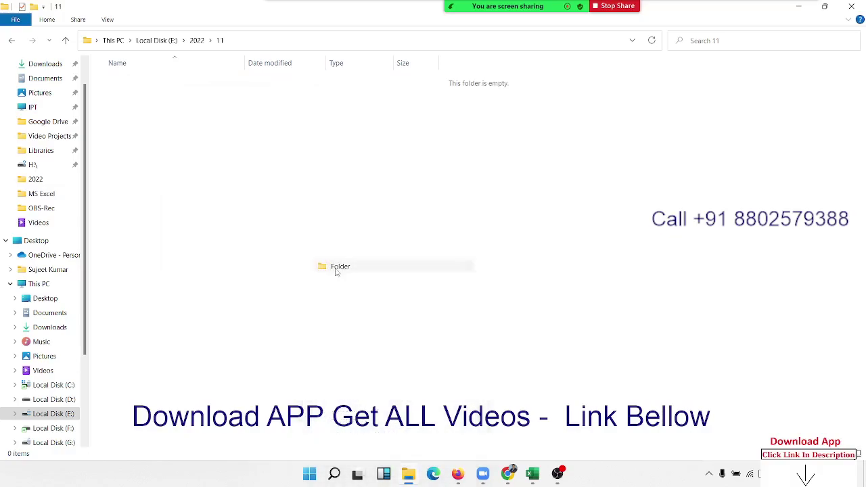
{"action": "type", "text": "20"}
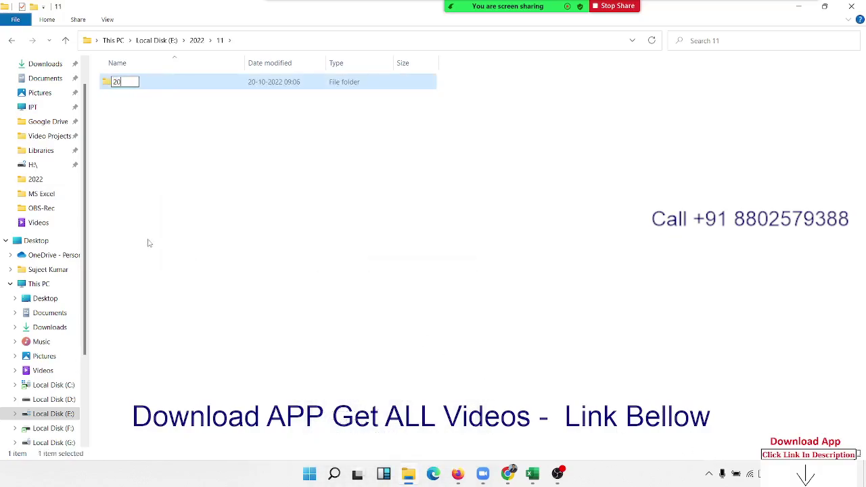
{"action": "key", "text": "Return"}
Step: Inside folder 20, create a new Excel workbook named 20-oct-2022
{"action": "double_click", "coordinate": [155, 91]}
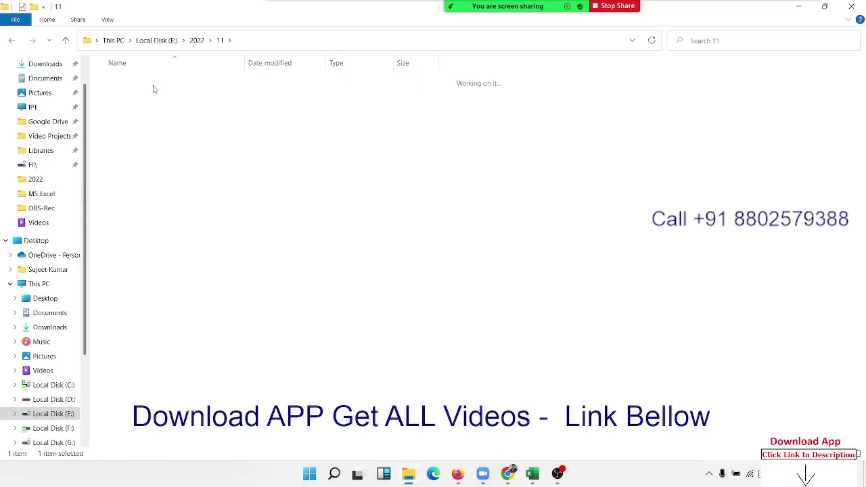
{"action": "right_click", "coordinate": [155, 110]}
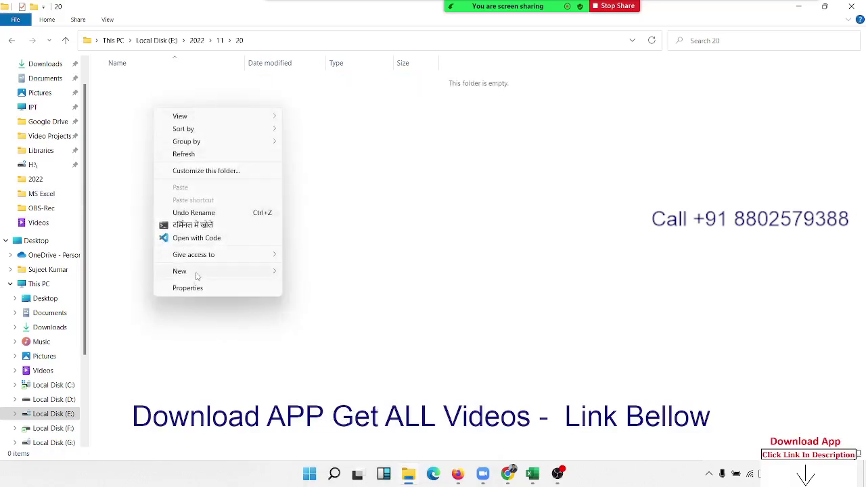
{"action": "mouse_move", "coordinate": [180, 271]}
{"action": "left_click", "coordinate": [334, 442]}
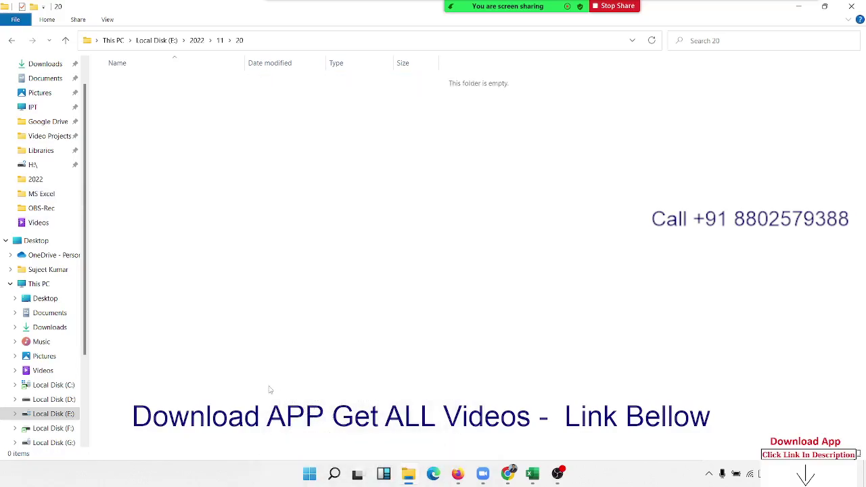
{"action": "type", "text": "20-"}
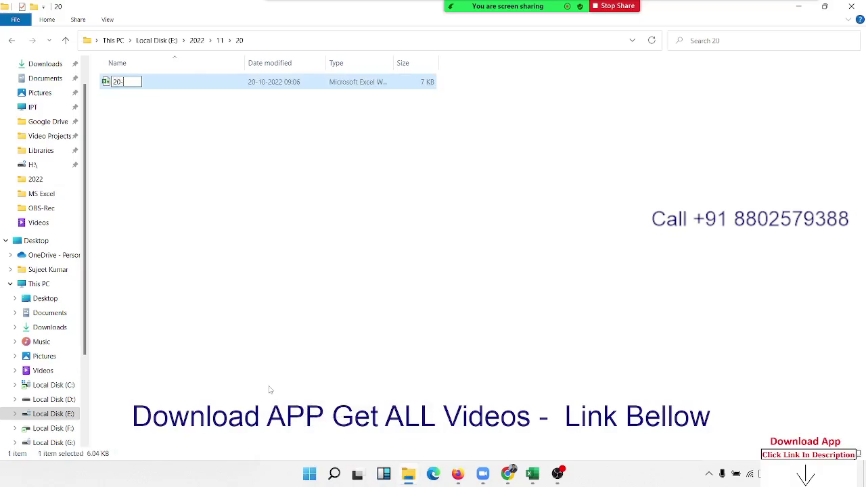
{"action": "type", "text": "10"}
{"action": "key", "text": "BackSpace"}
{"action": "key", "text": "BackSpace"}
{"action": "type", "text": "oct"}
{"action": "type", "text": "-20"}
{"action": "type", "text": "22"}
{"action": "key", "text": "Return"}
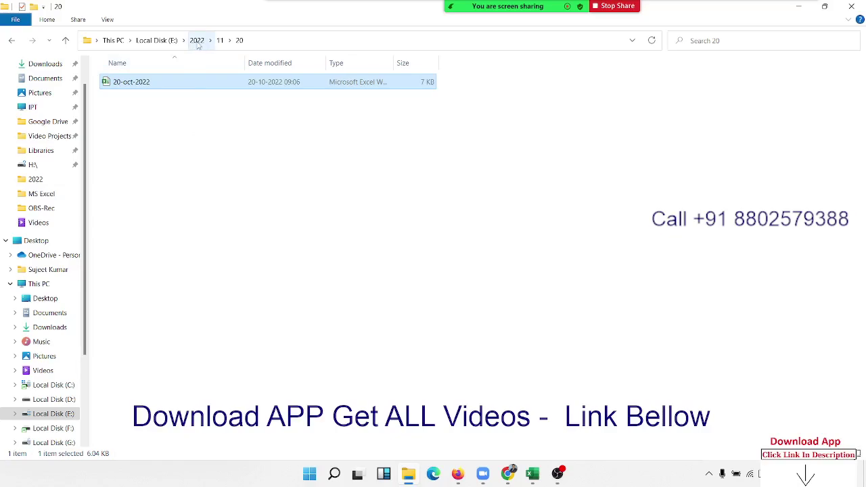
Step: Browse E:\2022\11\20 to check the new workbook
{"action": "left_click", "coordinate": [163, 40]}
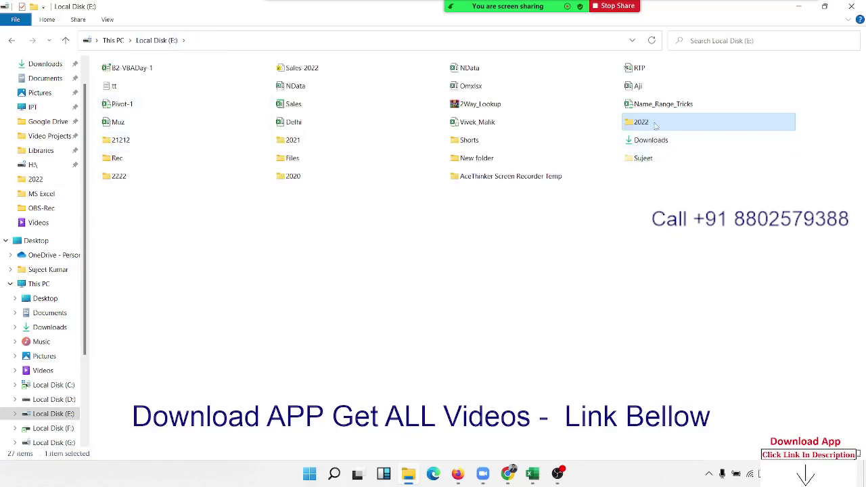
{"action": "double_click", "coordinate": [655, 125]}
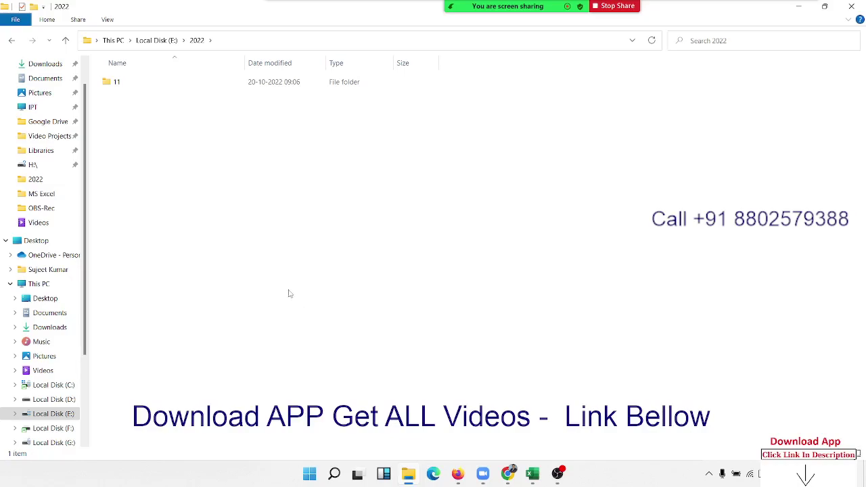
{"action": "double_click", "coordinate": [134, 85]}
{"action": "double_click", "coordinate": [123, 86]}
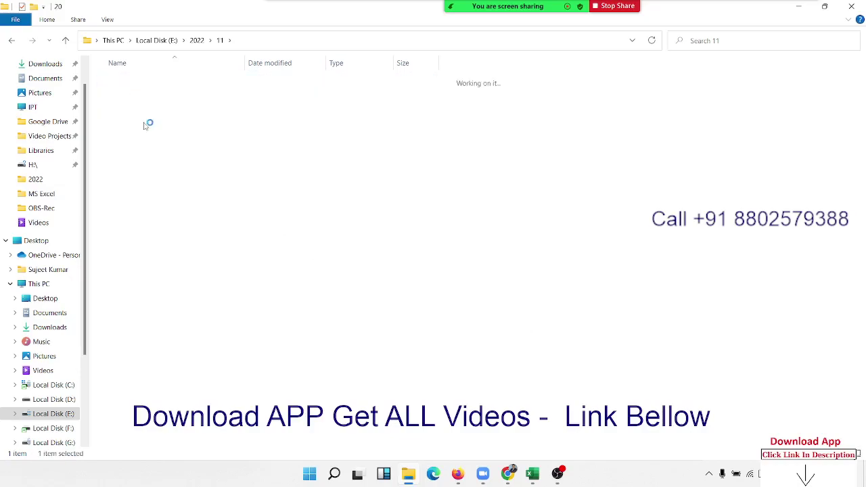
Step: Permanently delete the 2022 folder from drive E and close File Explorer
{"action": "left_click", "coordinate": [163, 44]}
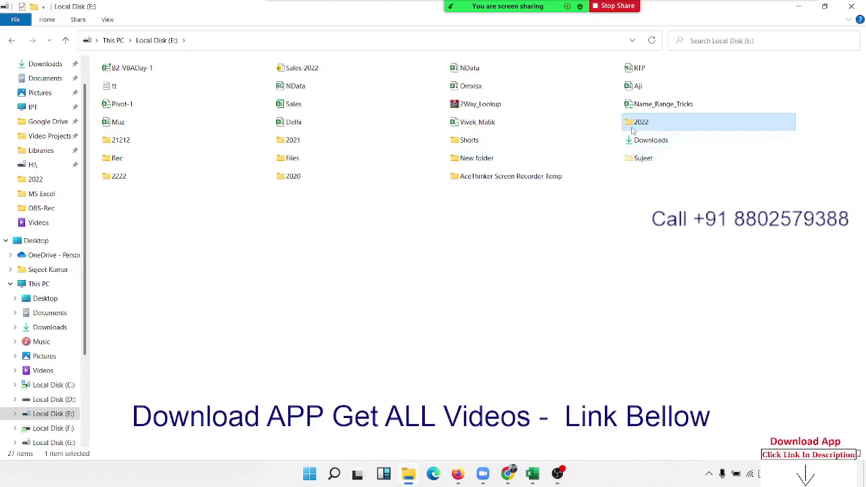
{"action": "key", "text": "shift+Delete"}
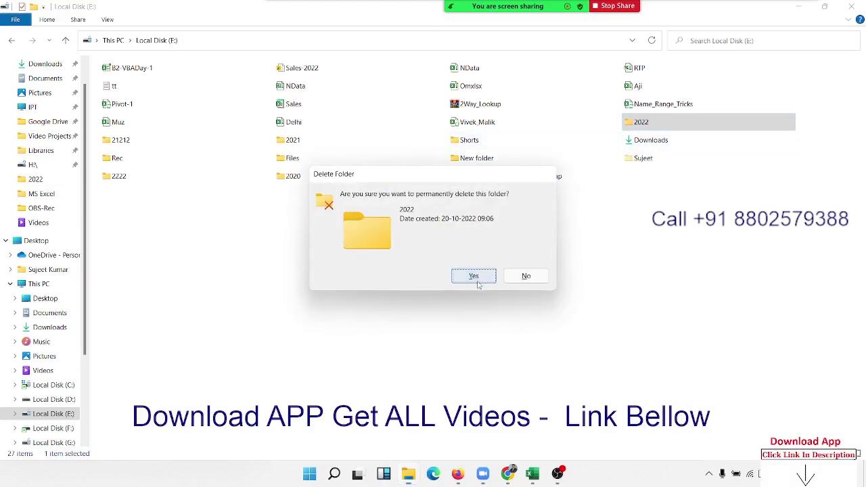
{"action": "left_click", "coordinate": [478, 283]}
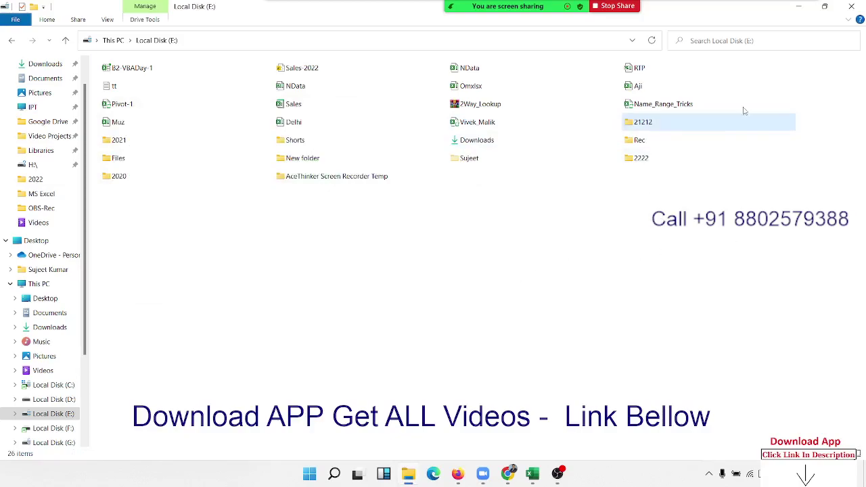
{"action": "left_click", "coordinate": [850, 8]}
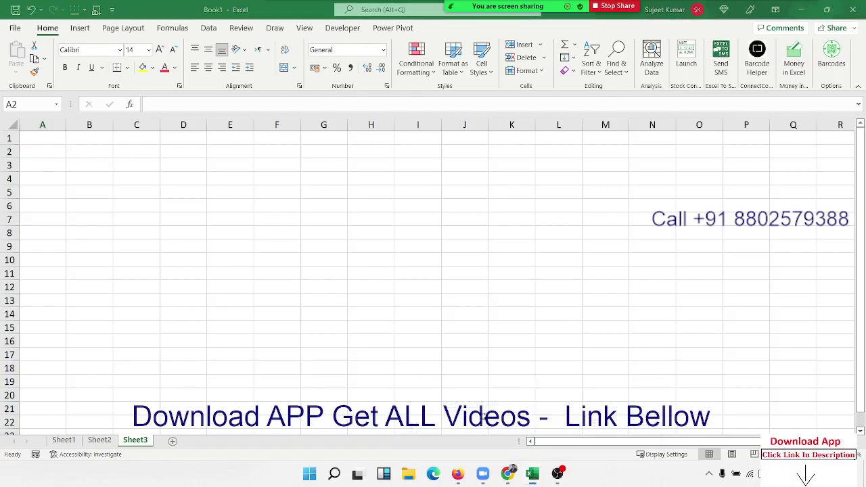
Step: Open the Visual Basic editor from the Developer tab, tiled left of the workbook
{"action": "left_click", "coordinate": [343, 27]}
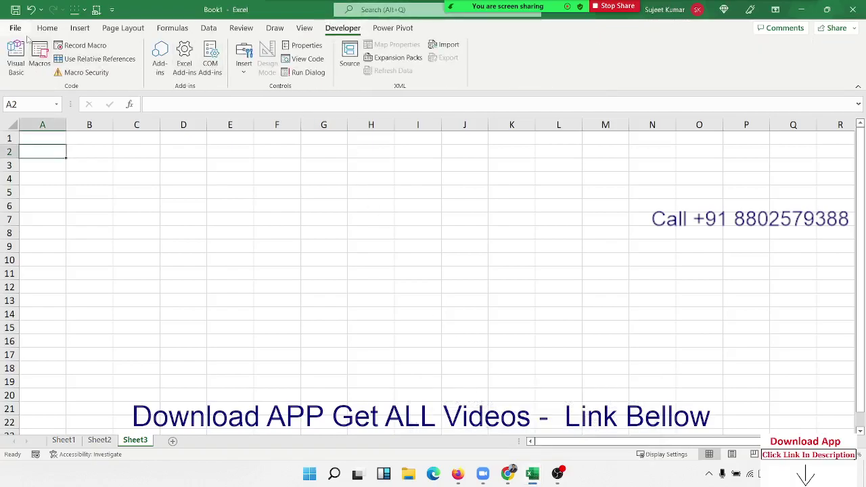
{"action": "left_click", "coordinate": [16, 55]}
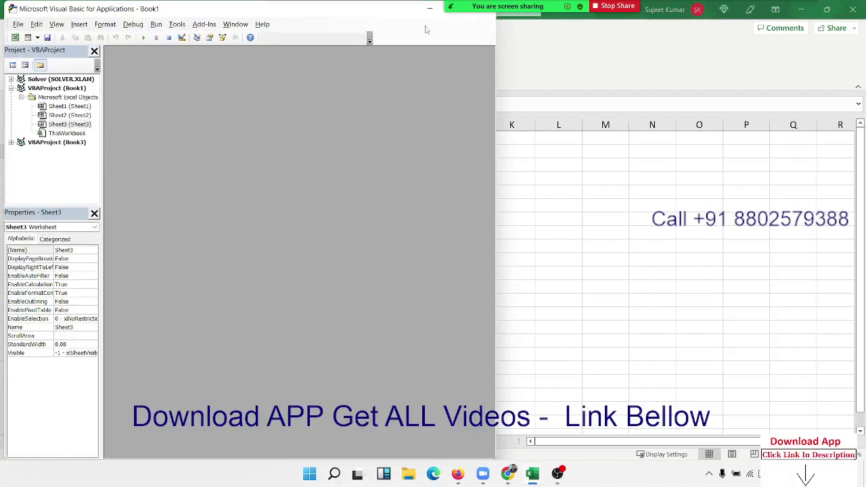
{"action": "mouse_move", "coordinate": [827, 9]}
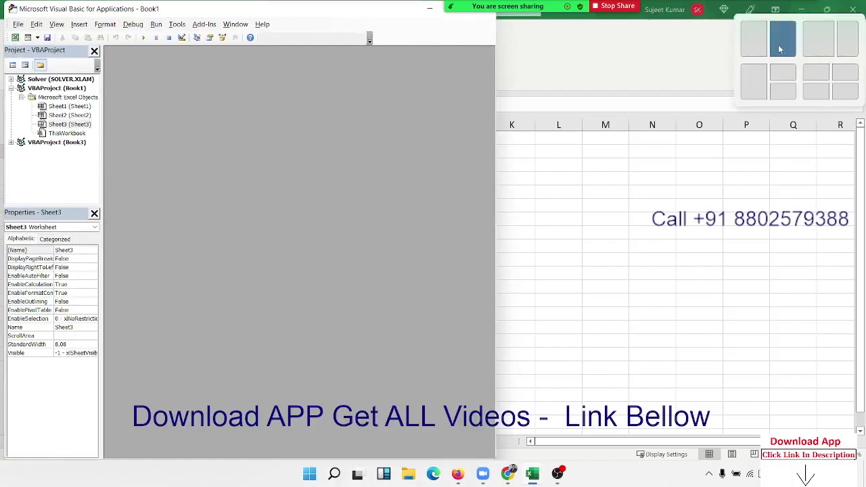
{"action": "left_click", "coordinate": [782, 39]}
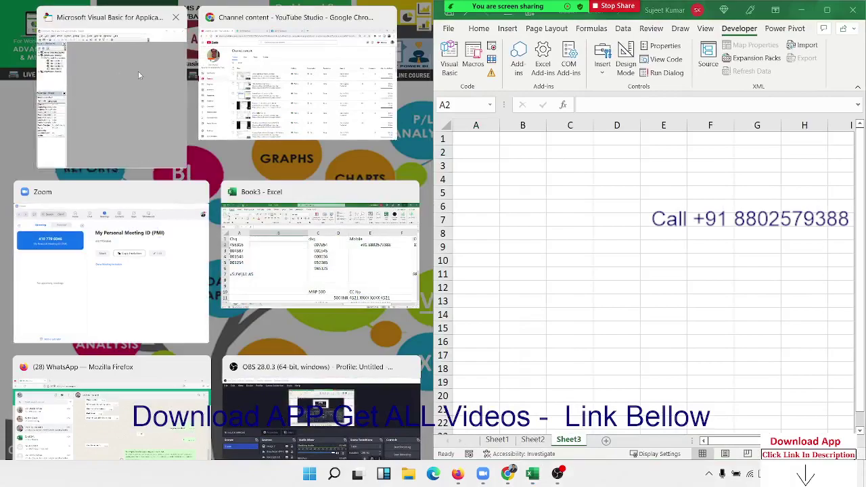
{"action": "left_click", "coordinate": [138, 71]}
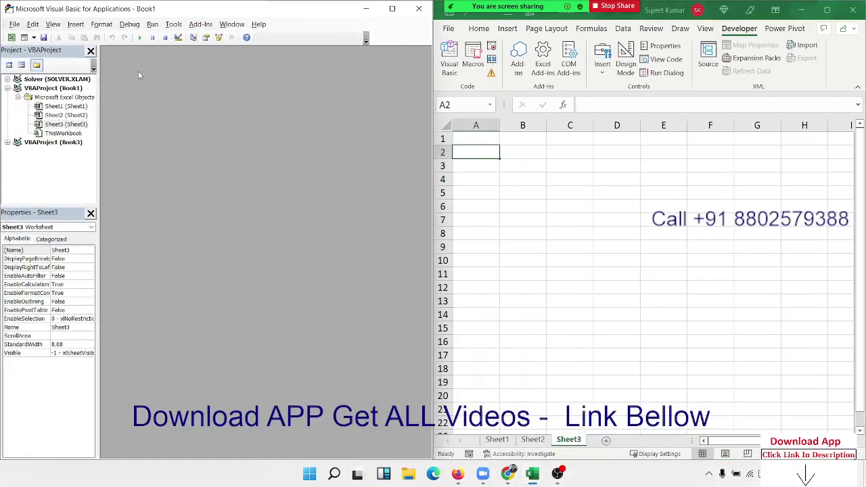
Step: Insert a new module containing an empty Sub mkfile_fld() procedure
{"action": "left_click", "coordinate": [75, 23]}
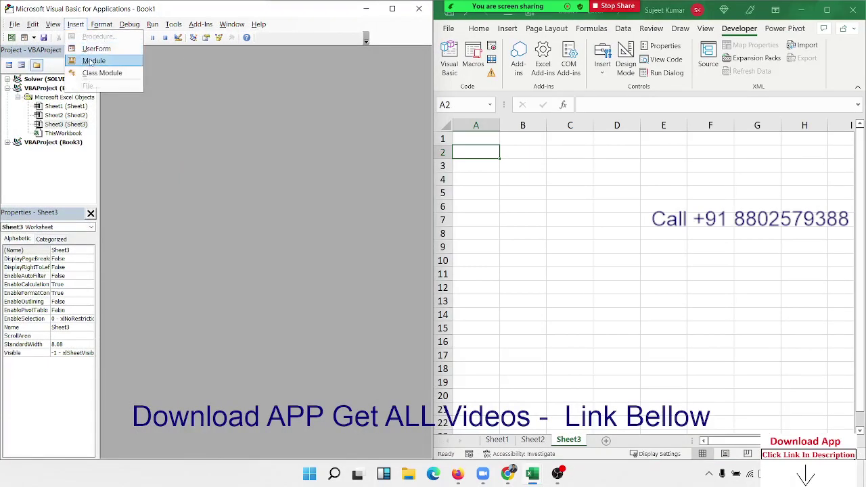
{"action": "left_click", "coordinate": [92, 61]}
{"action": "type", "text": "u"}
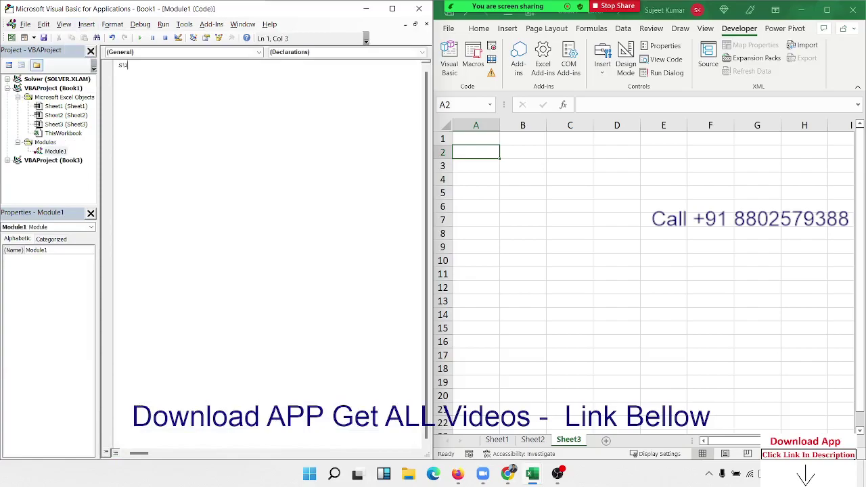
{"action": "type", "text": "r"}
{"action": "type", "text": "k"}
{"action": "type", "text": "le"}
{"action": "type", "text": "ld"}
{"action": "type", "text": ")"}
{"action": "key", "text": "Return"}
{"action": "key", "text": "Return"}
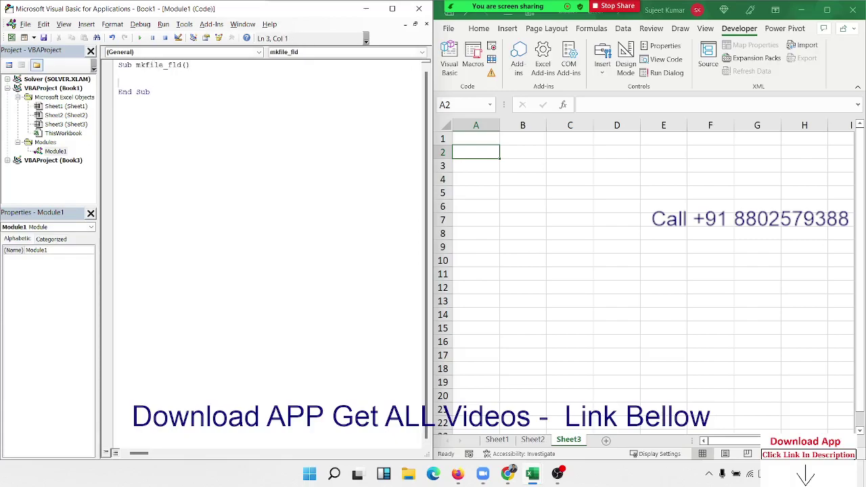
{"action": "key", "text": "Return"}
{"action": "key", "text": "Return"}
{"action": "key", "text": "Return"}
{"action": "key", "text": "Return"}
{"action": "key", "text": "Return"}
{"action": "key", "text": "Return"}
Step: Enter =TODAY() in B2 to show today's date, 20-10-2022
{"action": "left_click", "coordinate": [519, 159]}
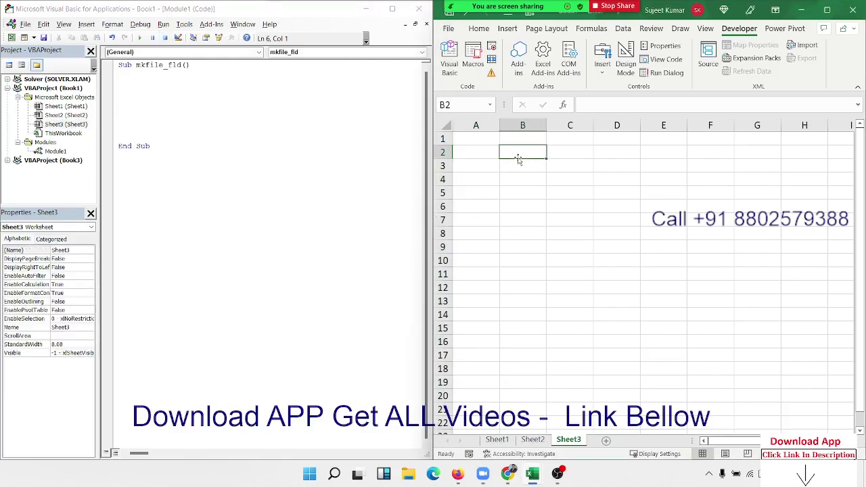
{"action": "type", "text": "=today"}
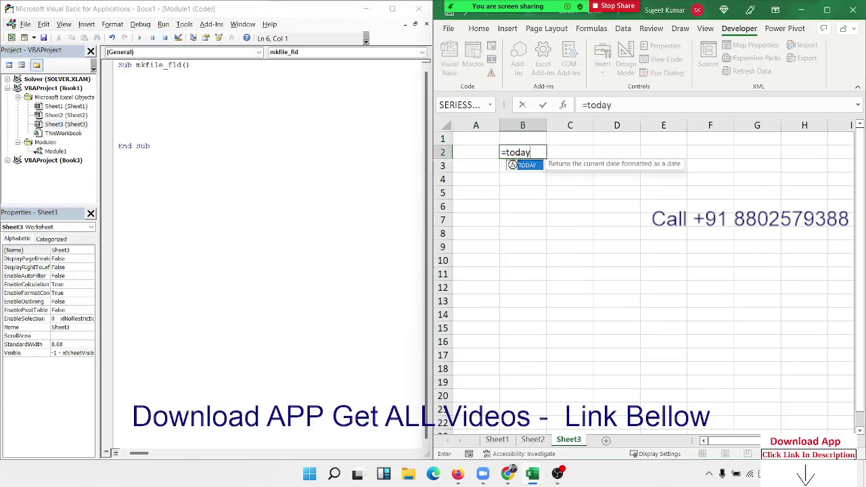
{"action": "key", "text": "Tab"}
{"action": "key", "text": "Return"}
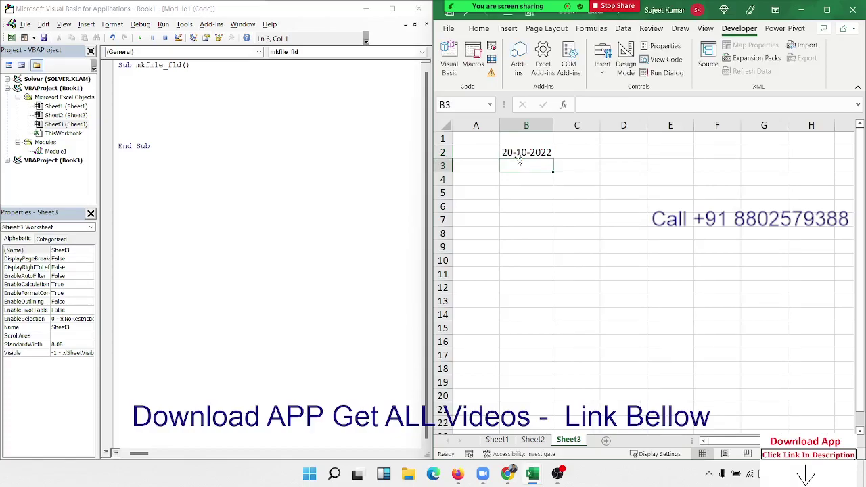
{"action": "left_click", "coordinate": [519, 157]}
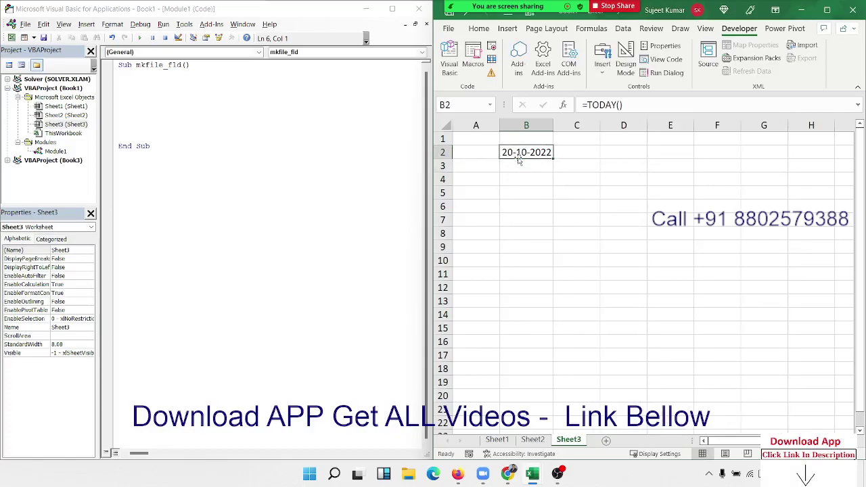
{"action": "key", "text": "Return"}
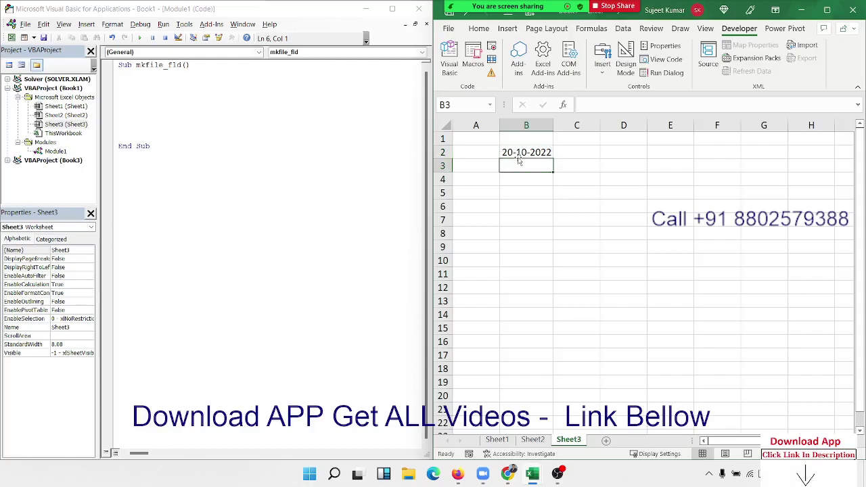
Step: Put =YEAR(B2) in B3, returning 2022
{"action": "type", "text": "=ye"}
{"action": "key", "text": "Tab"}
{"action": "left_click", "coordinate": [518, 157]}
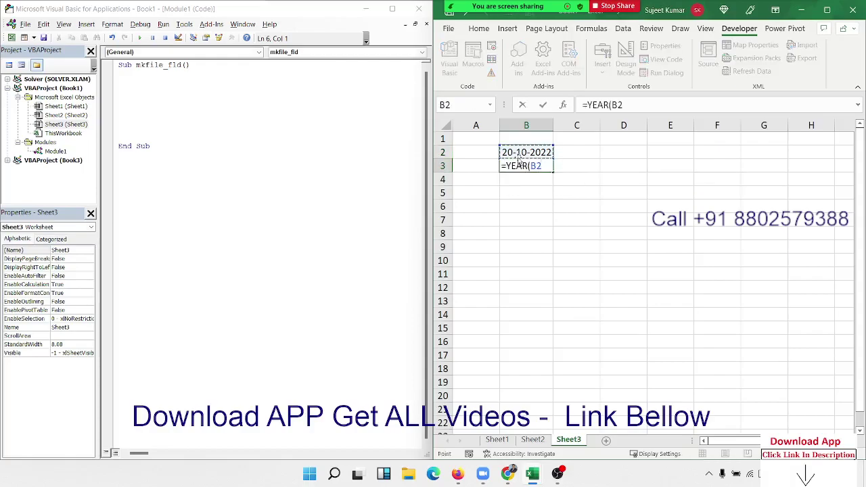
{"action": "key", "text": "Return"}
{"action": "key", "text": "Up"}
{"action": "key", "text": "Right"}
Step: Put =MONTH(B2) in C3, returning 10
{"action": "type", "text": "=m"}
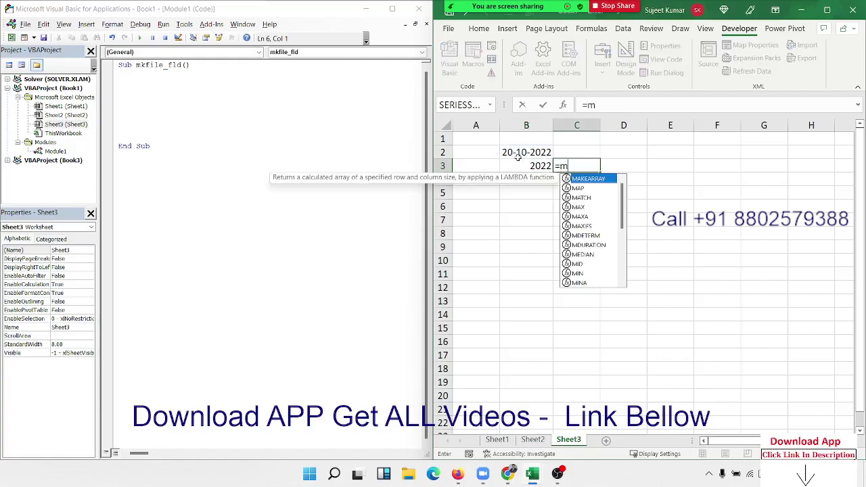
{"action": "type", "text": "ont"}
{"action": "key", "text": "Tab"}
{"action": "left_click", "coordinate": [518, 161]}
{"action": "left_click", "coordinate": [517, 156]}
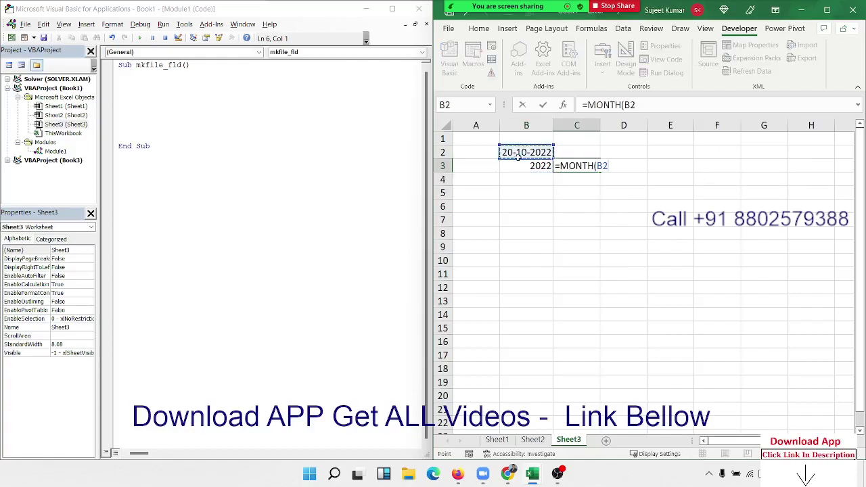
{"action": "key", "text": "Return"}
{"action": "key", "text": "Up"}
{"action": "key", "text": "Right"}
Step: Put =DAY(B2) in D3, returning 20, and select B3:D3
{"action": "type", "text": "="}
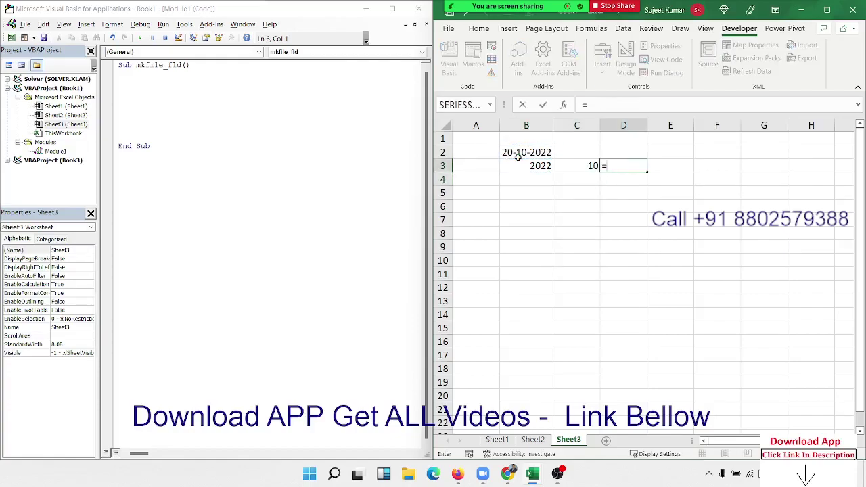
{"action": "type", "text": "day"}
{"action": "key", "text": "Tab"}
{"action": "left_click", "coordinate": [519, 161]}
{"action": "left_click", "coordinate": [519, 157]}
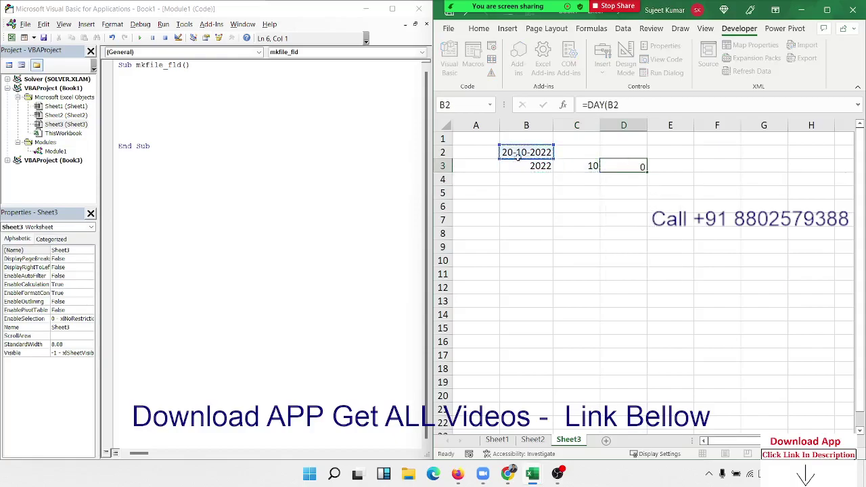
{"action": "key", "text": "Return"}
{"action": "key", "text": "Up"}
{"action": "key", "text": "shift+Left"}
{"action": "key", "text": "shift+Left"}
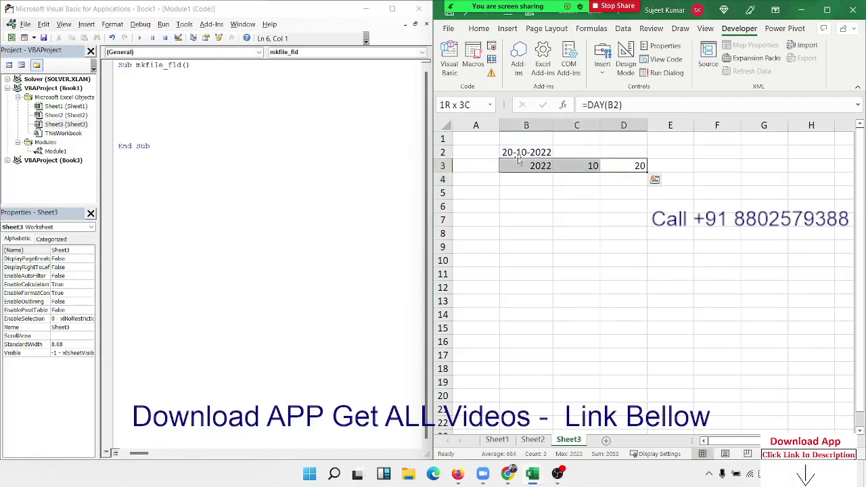
Step: Write the line y = Year(Date) inside the mkfile_fld macro
{"action": "left_click", "coordinate": [153, 87]}
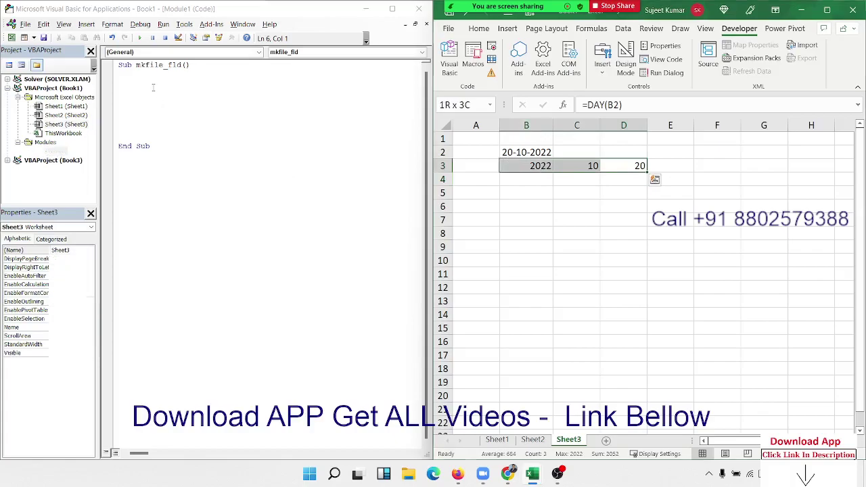
{"action": "type", "text": "today"}
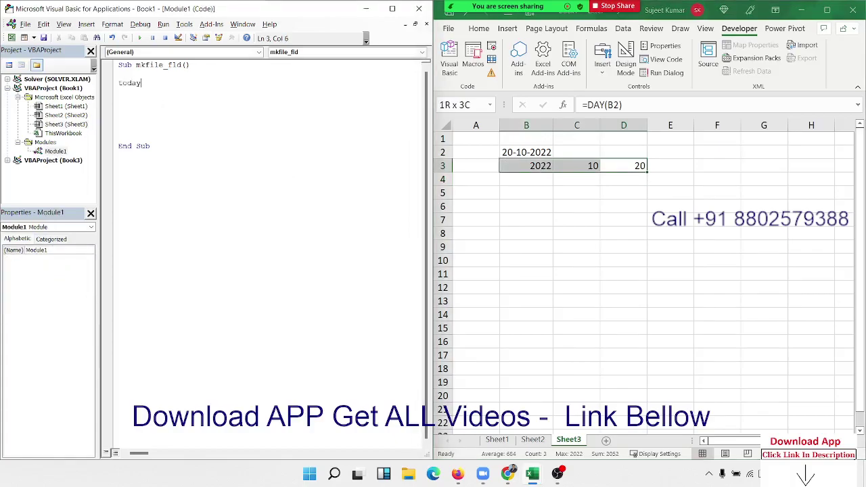
{"action": "key", "text": "BackSpace"}
{"action": "key", "text": "BackSpace"}
{"action": "key", "text": "BackSpace"}
{"action": "key", "text": "BackSpace"}
{"action": "key", "text": "BackSpace"}
{"action": "type", "text": "da"}
{"action": "type", "text": "te"}
{"action": "left_click", "coordinate": [162, 118]}
{"action": "key", "text": "Up"}
{"action": "key", "text": "Up"}
{"action": "type", "text": "y="}
{"action": "type", "text": "year("}
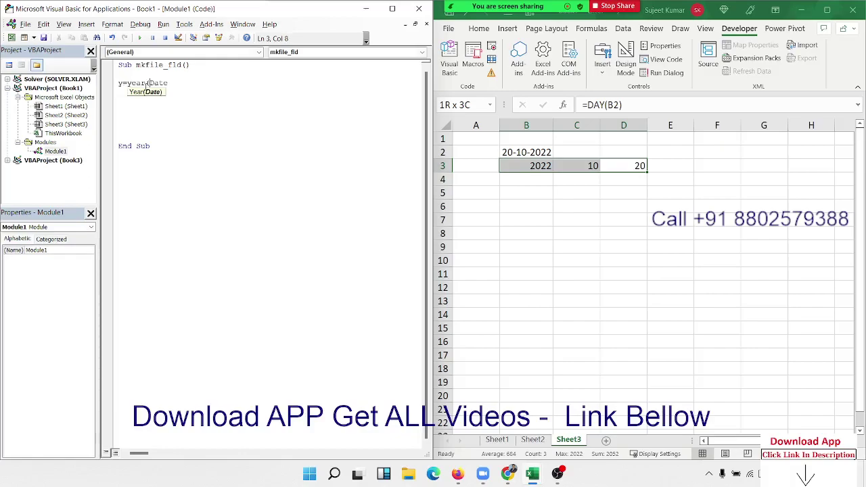
{"action": "key", "text": "Right"}
{"action": "key", "text": "Right"}
{"action": "type", "text": ")"}
{"action": "key", "text": "Return"}
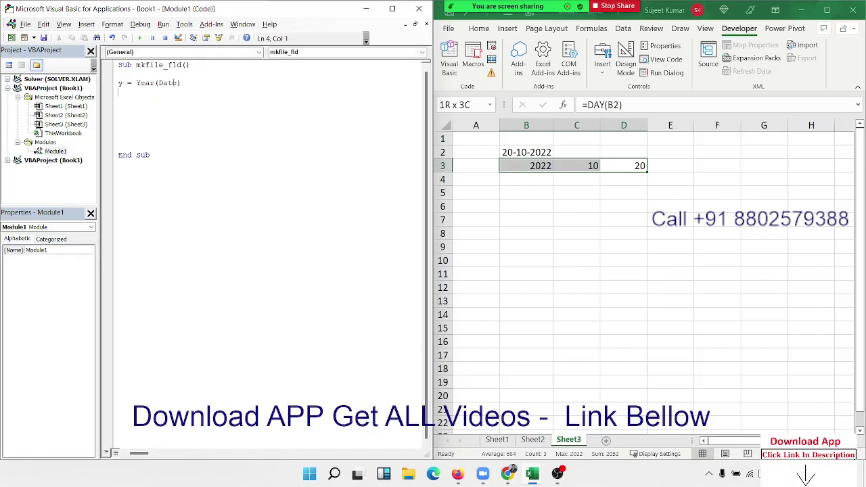
Step: Add the lines m = Month(Date) and d = Day(Date) below it
{"action": "left_click", "coordinate": [169, 83]}
{"action": "type", "text": "m="}
{"action": "type", "text": "month"}
{"action": "type", "text": "(date"}
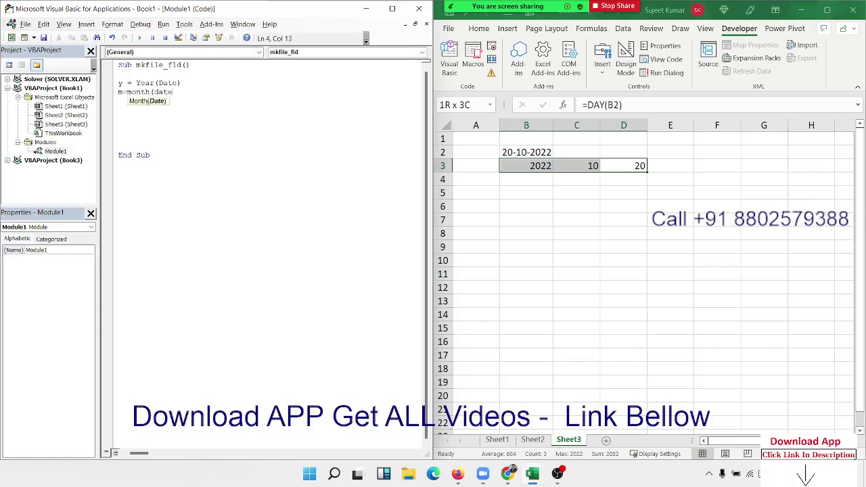
{"action": "type", "text": ")"}
{"action": "key", "text": "Return"}
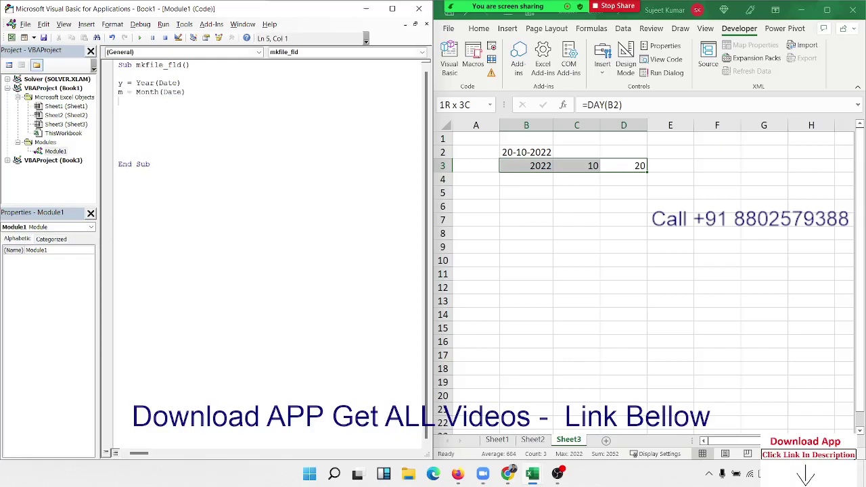
{"action": "type", "text": "d="}
{"action": "type", "text": "Day"}
{"action": "type", "text": "(date"}
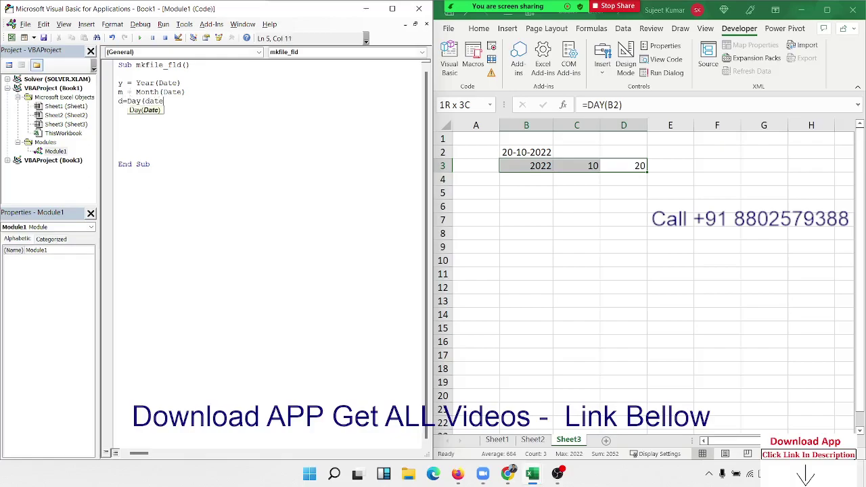
{"action": "type", "text": ")"}
{"action": "key", "text": "Return"}
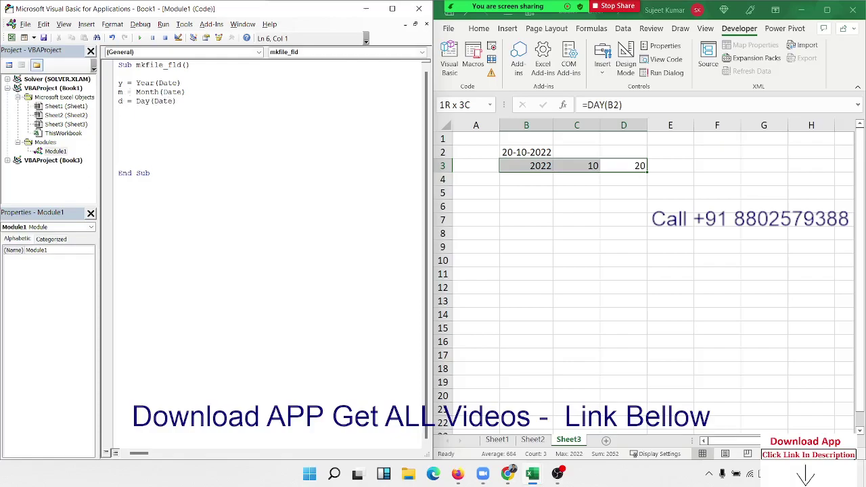
{"action": "double_click", "coordinate": [536, 165]}
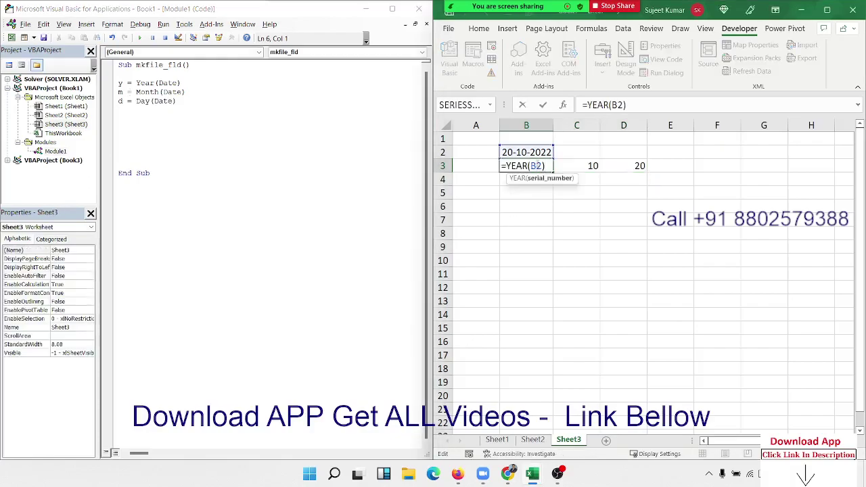
{"action": "key", "text": "Return"}
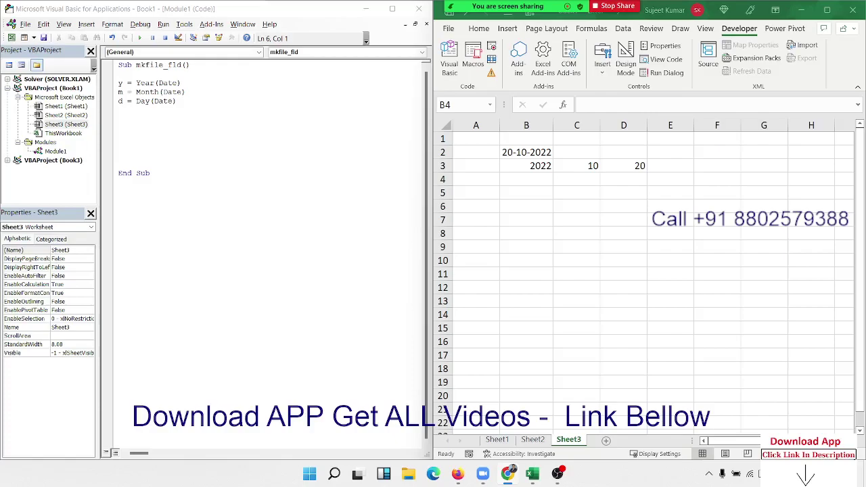
{"action": "left_click", "coordinate": [330, 197]}
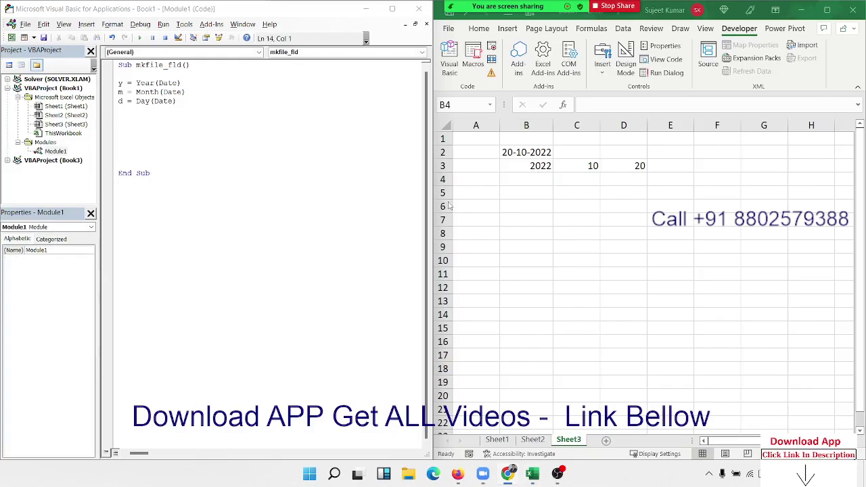
{"action": "left_click", "coordinate": [551, 184]}
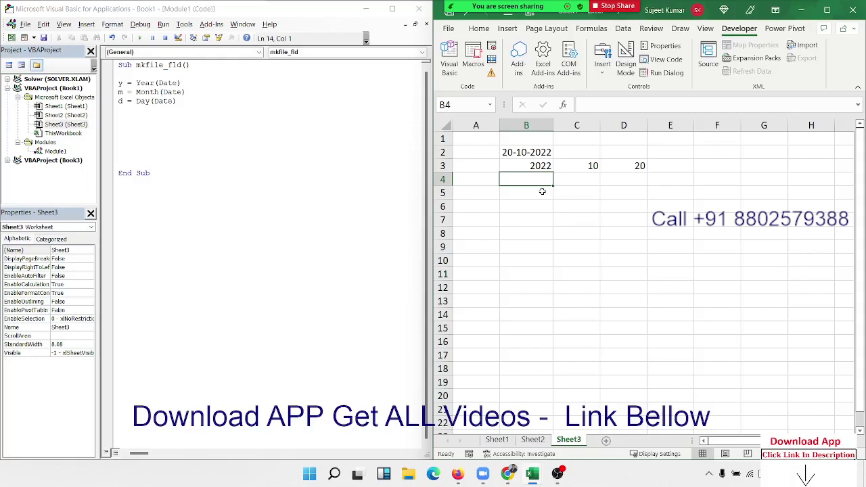
Step: Try entering the date 20/10/2020 in B4, then cancel the entry
{"action": "key", "text": "ctrl+v"}
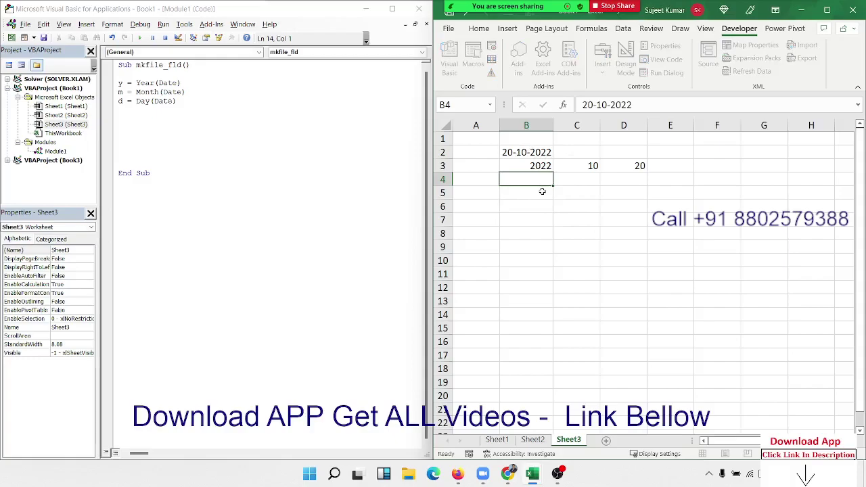
{"action": "type", "text": "20/"}
{"action": "type", "text": "10/20"}
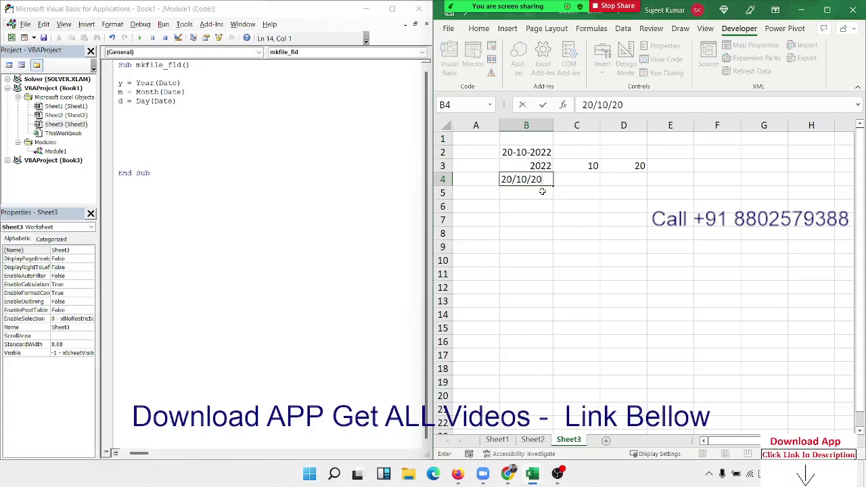
{"action": "type", "text": "20"}
{"action": "left_click_drag", "start_coordinate": [504, 179], "coordinate": [564, 184]}
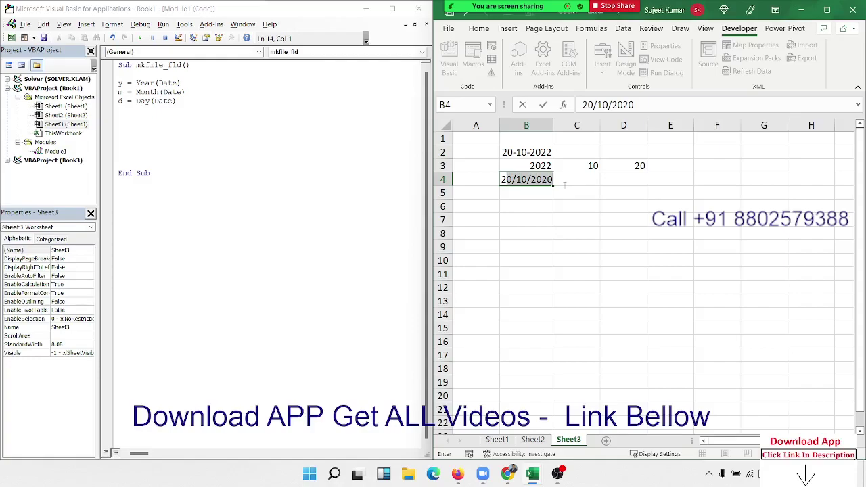
{"action": "key", "text": "Escape"}
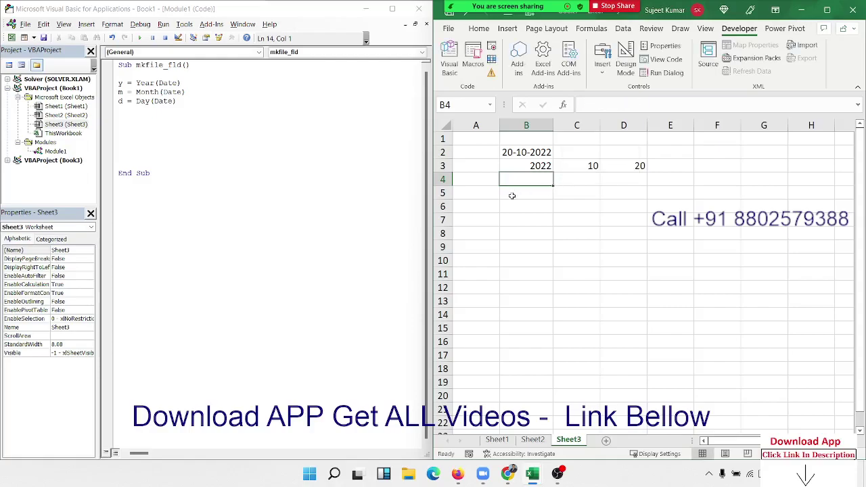
Step: Enter =TEXT(B2,"dd-mmm-yy") in B4 so it shows 20-Oct-22
{"action": "type", "text": "="}
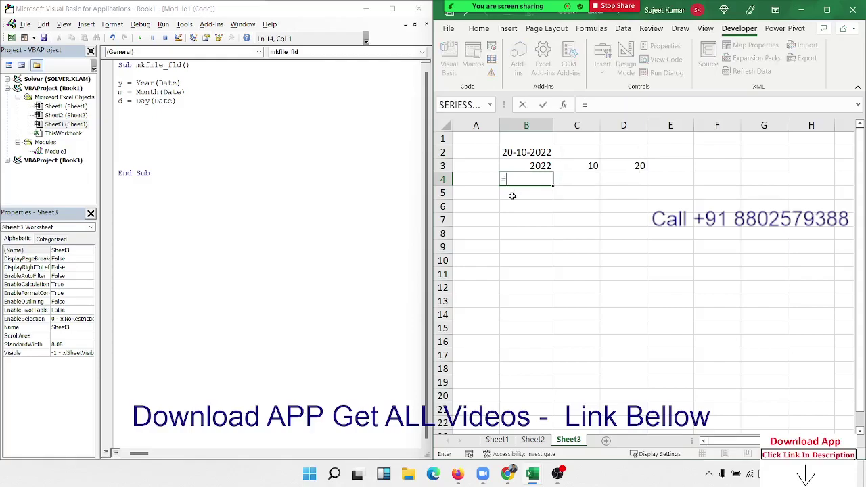
{"action": "type", "text": "tex"}
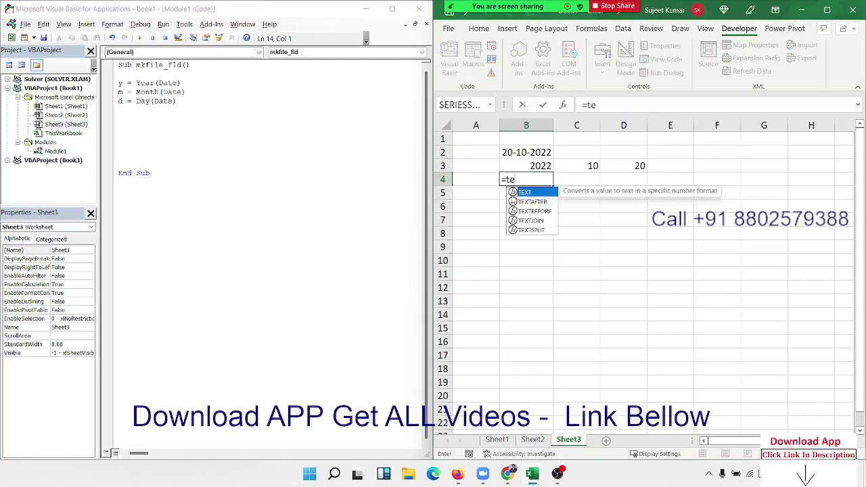
{"action": "key", "text": "Tab"}
{"action": "left_click", "coordinate": [538, 152]}
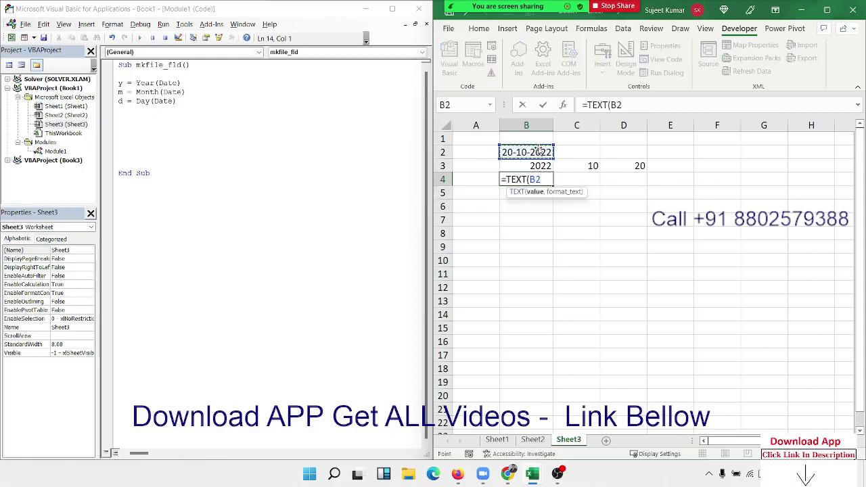
{"action": "type", "text": ","}
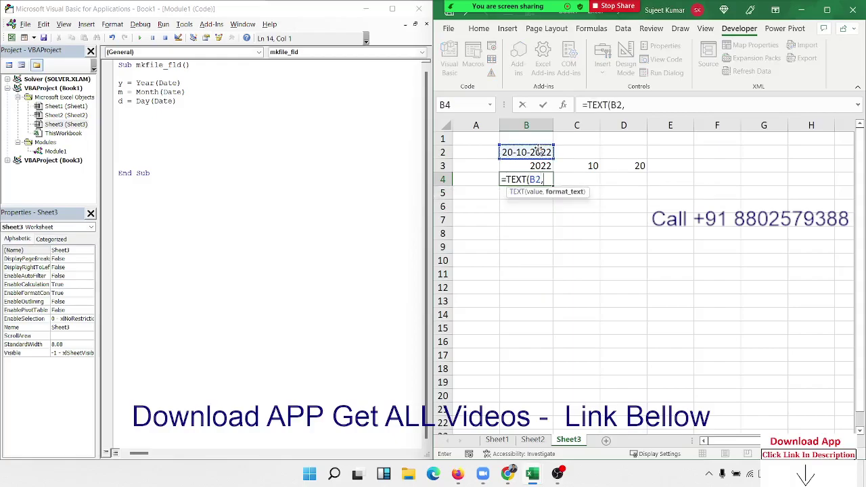
{"action": "type", "text": "\"dd-"}
{"action": "type", "text": "mmm-"}
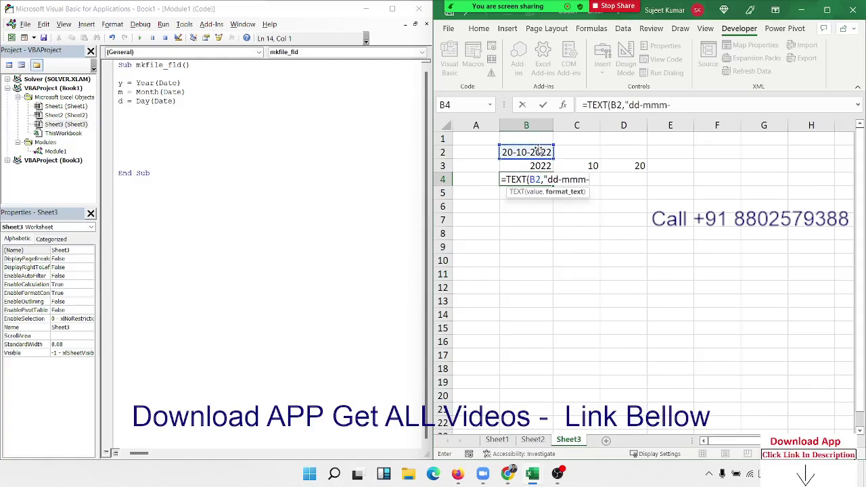
{"action": "type", "text": "yy\")"}
{"action": "key", "text": "Return"}
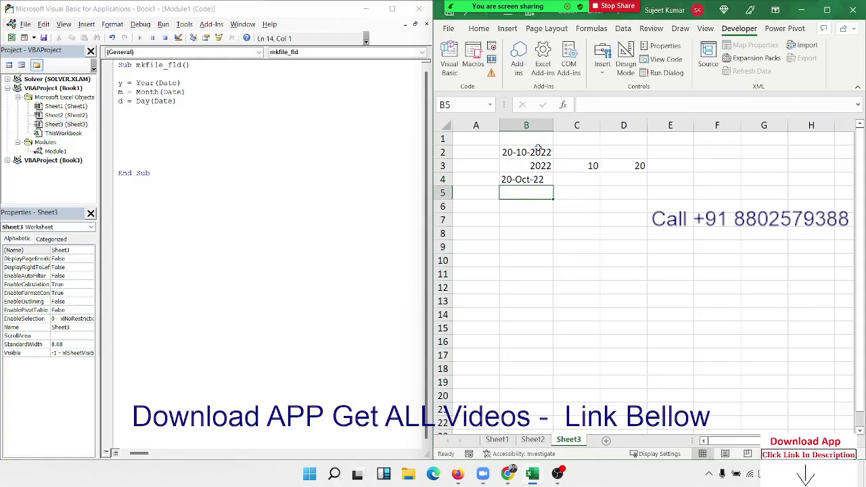
{"action": "key", "text": "Up"}
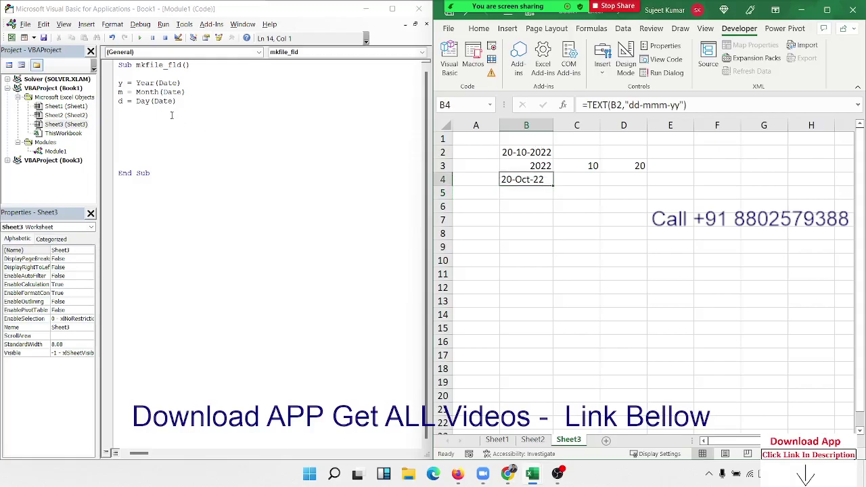
Step: Add the line dt = Format(Date, "DD-MMM-YY") under the day line
{"action": "left_click", "coordinate": [171, 114]}
{"action": "key", "text": "Up"}
{"action": "type", "text": "d"}
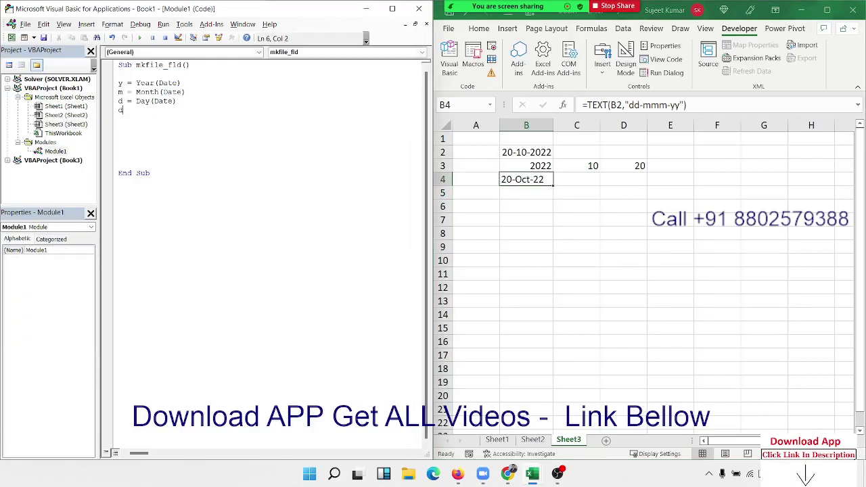
{"action": "type", "text": "t"}
{"action": "type", "text": "=te"}
{"action": "type", "text": "xt"}
{"action": "type", "text": "("}
{"action": "key", "text": "BackSpace"}
{"action": "key", "text": "BackSpace"}
{"action": "key", "text": "BackSpace"}
{"action": "key", "text": "BackSpace"}
{"action": "key", "text": "BackSpace"}
{"action": "type", "text": "day"}
{"action": "type", "text": "("}
{"action": "key", "text": "BackSpace"}
{"action": "key", "text": "BackSpace"}
{"action": "key", "text": "BackSpace"}
{"action": "key", "text": "BackSpace"}
{"action": "type", "text": "format"}
{"action": "type", "text": "("}
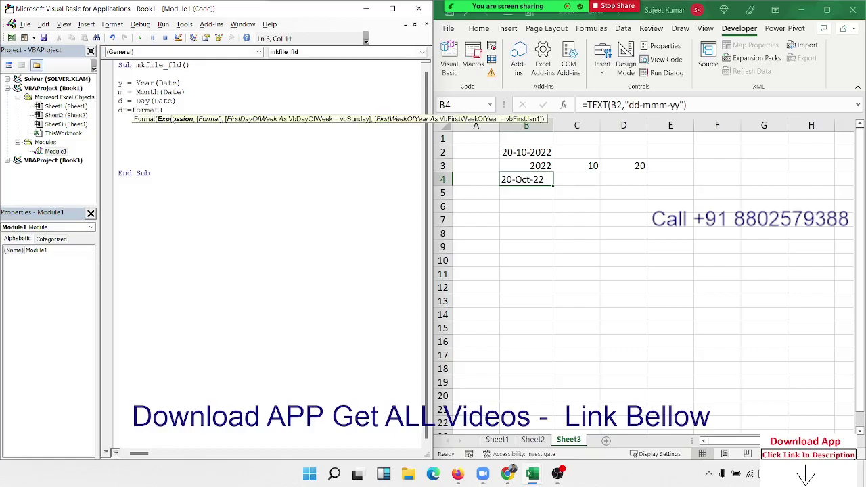
{"action": "type", "text": "date"}
{"action": "type", "text": ",\""}
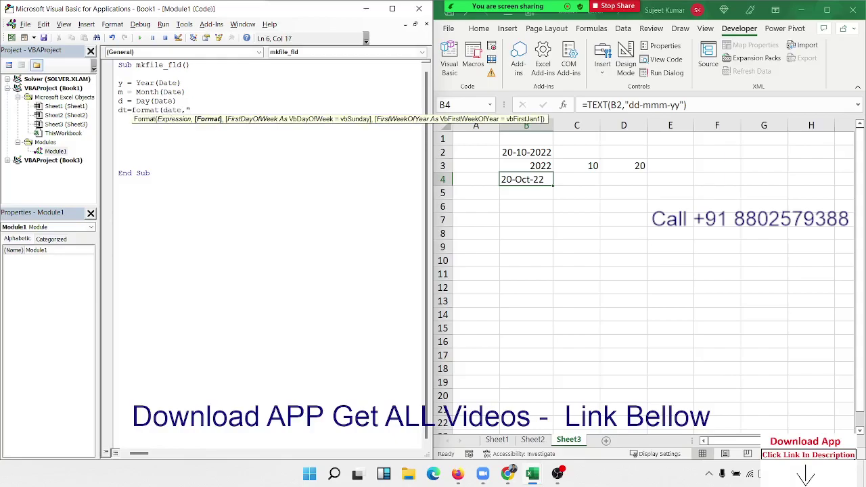
{"action": "type", "text": "DD-MM"}
{"action": "type", "text": "M-YY"}
{"action": "type", "text": "\""}
{"action": "type", "text": ")"}
{"action": "key", "text": "Return"}
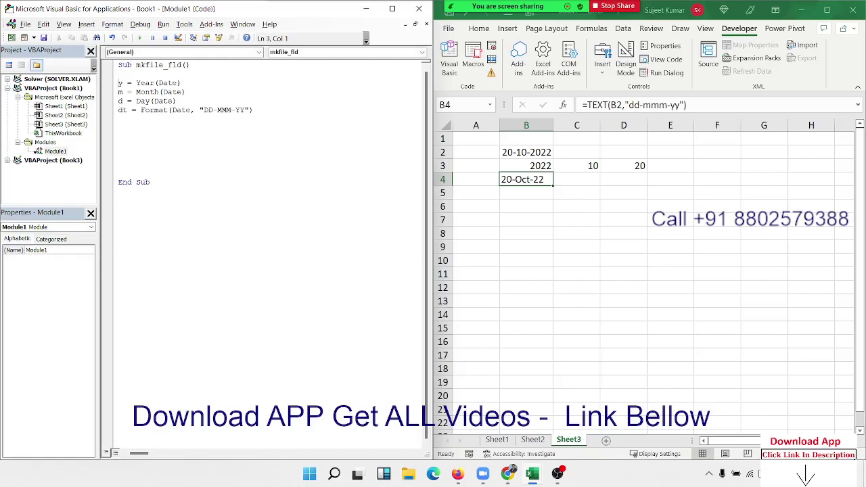
Step: Add MkDir "E:\2022" on a new line above End Sub
{"action": "key", "text": "Down"}
{"action": "key", "text": "Down"}
{"action": "key", "text": "Down"}
{"action": "key", "text": "Down"}
{"action": "key", "text": "Down"}
{"action": "key", "text": "Return"}
{"action": "type", "text": "mkdir"}
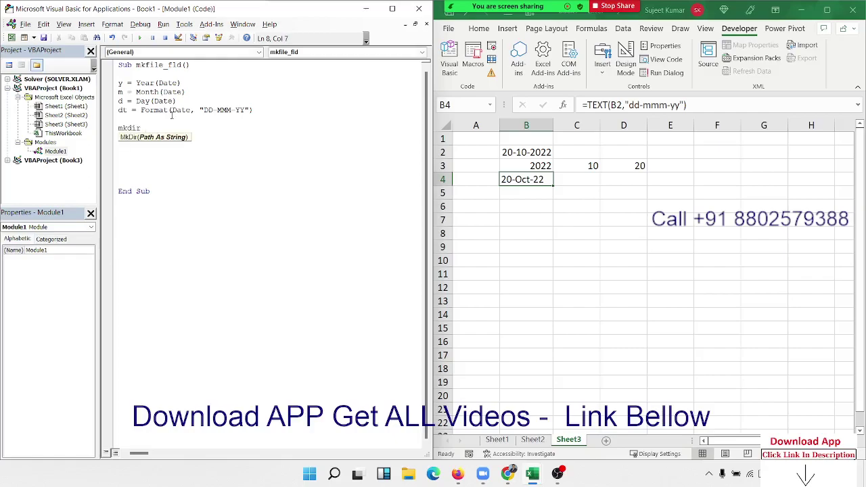
{"action": "type", "text": " \"E"}
{"action": "type", "text": ":\\20"}
{"action": "type", "text": "22\""}
{"action": "key", "text": "Return"}
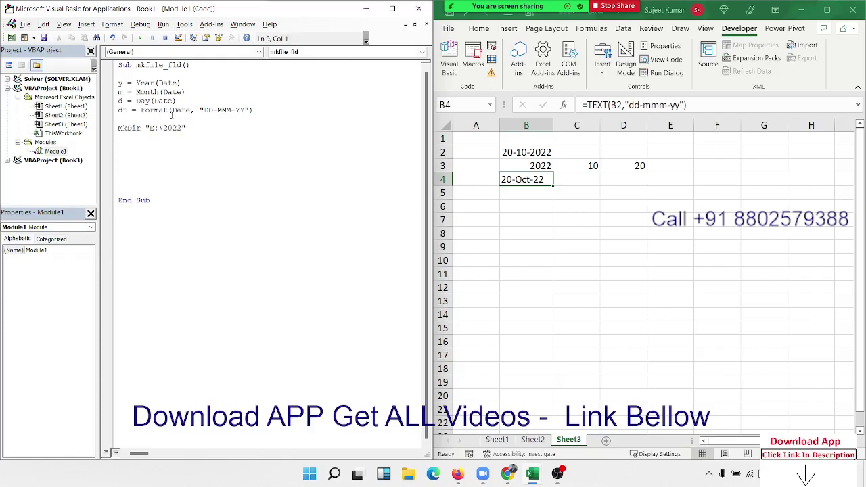
Step: Check the existing folders on Local Disk (E:) in File Explorer, then return to the Book3 workbook
{"action": "key", "text": "alt+Tab"}
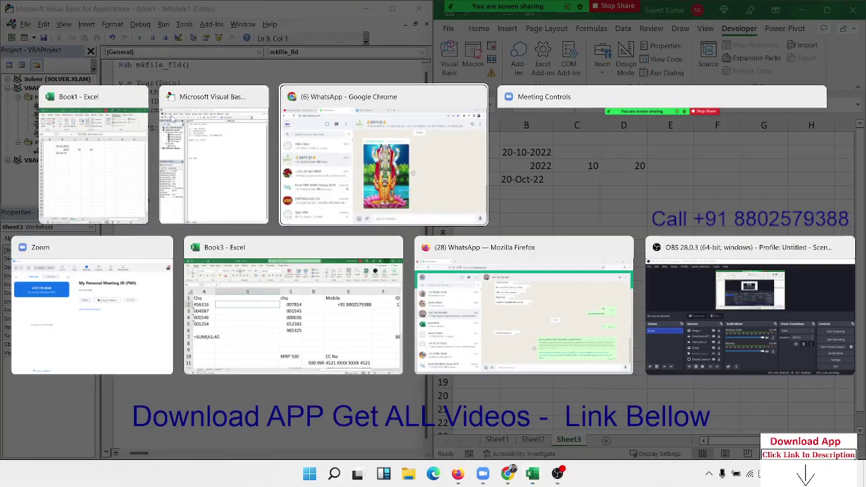
{"action": "key", "text": "Tab"}
{"action": "key", "text": "Tab"}
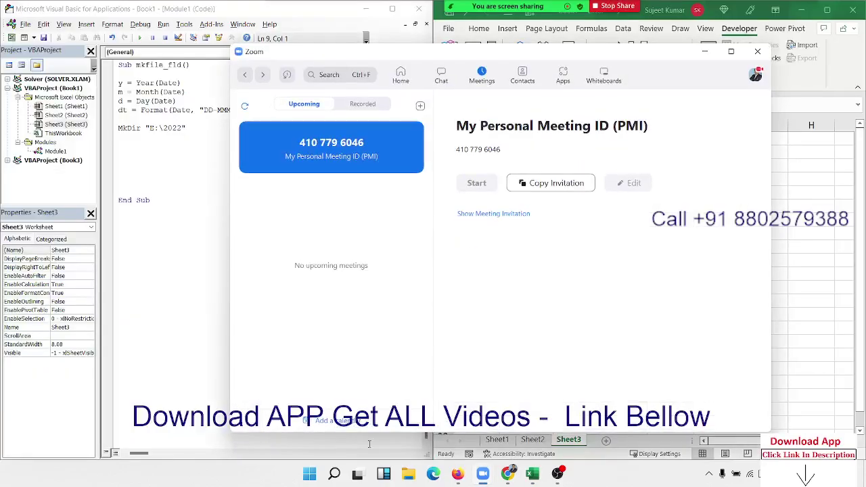
{"action": "left_click", "coordinate": [410, 475]}
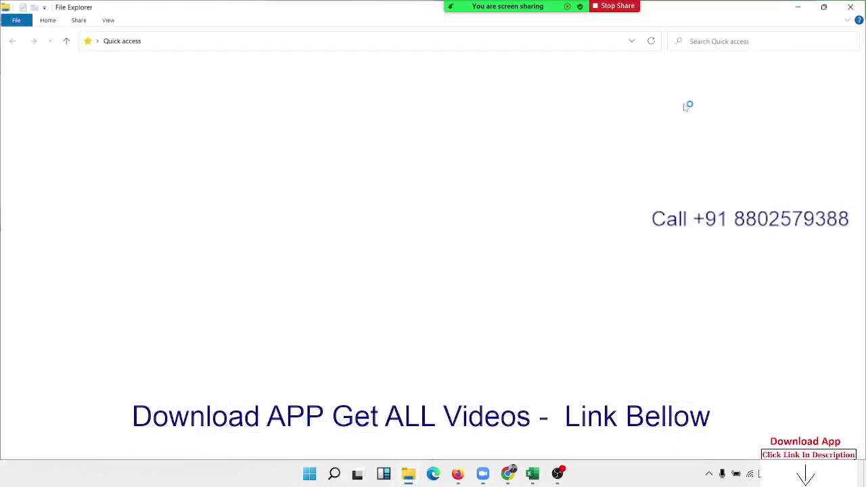
{"action": "left_click", "coordinate": [61, 445]}
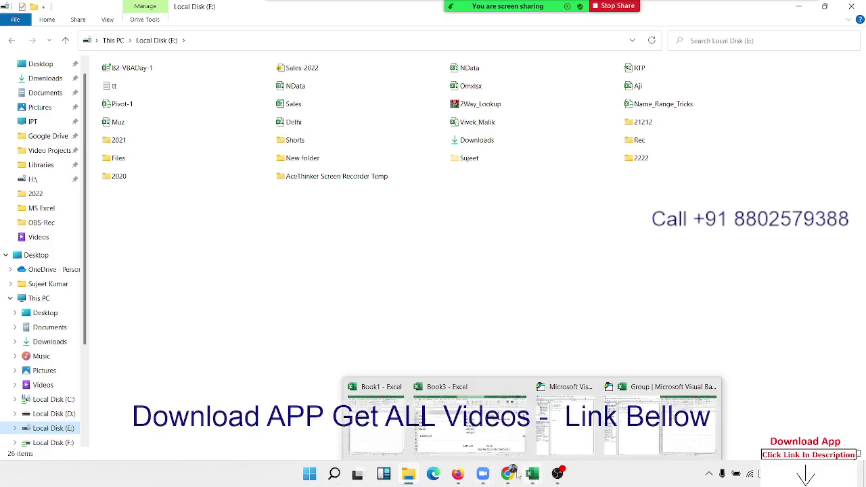
{"action": "mouse_move", "coordinate": [532, 473]}
{"action": "left_click", "coordinate": [421, 439]}
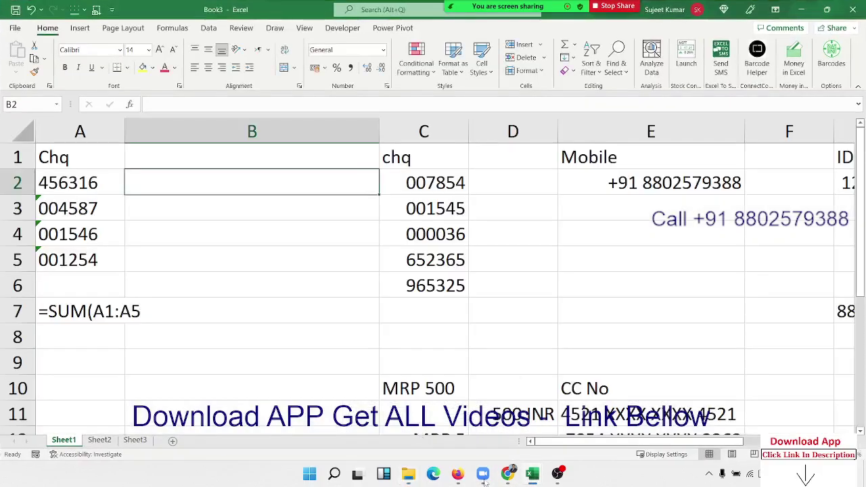
Step: Replace the hard-coded 2022 in the MkDir year-folder path with the variable y
{"action": "left_click", "coordinate": [651, 451]}
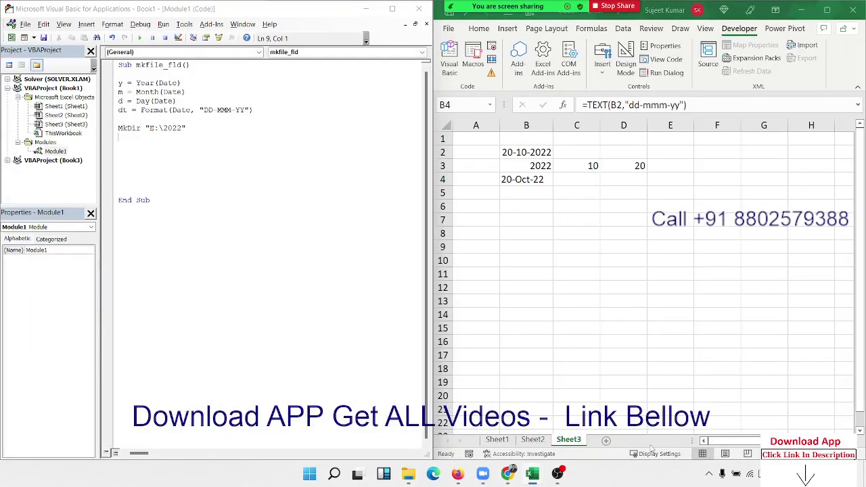
{"action": "double_click", "coordinate": [173, 131]}
{"action": "key", "text": "Delete"}
{"action": "type", "text": "y"}
{"action": "key", "text": "BackSpace"}
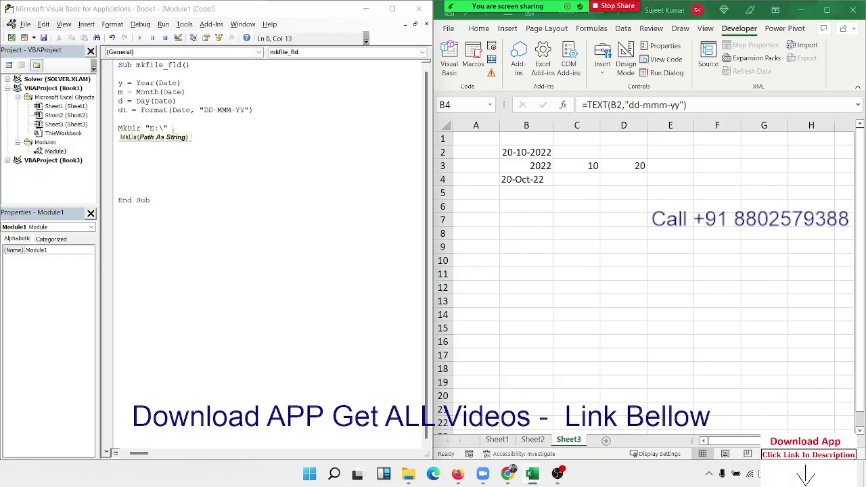
{"action": "type", "text": "& "}
{"action": "type", "text": "y\\"}
{"action": "key", "text": "Return"}
{"action": "key", "text": "Return"}
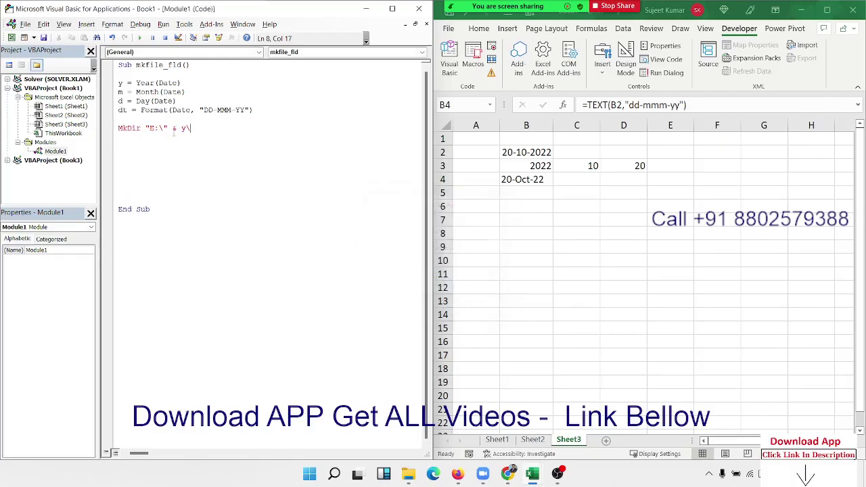
{"action": "key", "text": "BackSpace"}
Step: Duplicate the year-folder line, append & "\" & m, and comment it 'E:\2022\10
{"action": "left_click_drag", "start_coordinate": [189, 131], "coordinate": [119, 130]}
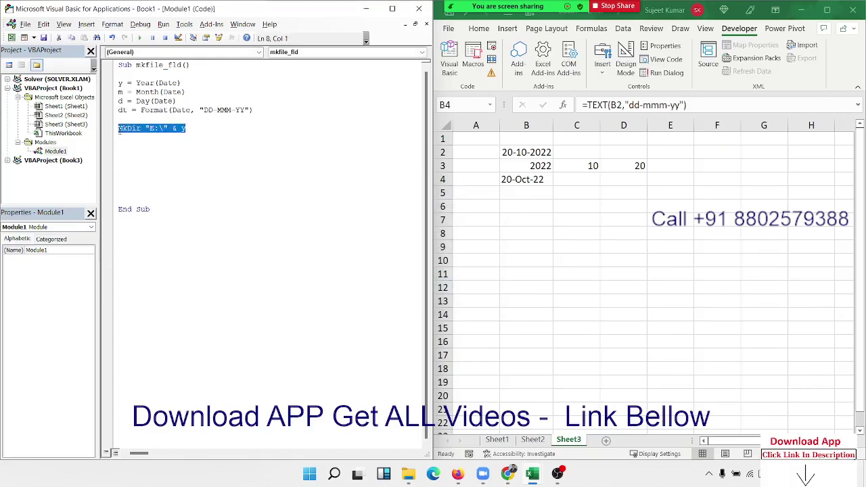
{"action": "key", "text": "ctrl+c"}
{"action": "key", "text": "Down"}
{"action": "key", "text": "ctrl+v"}
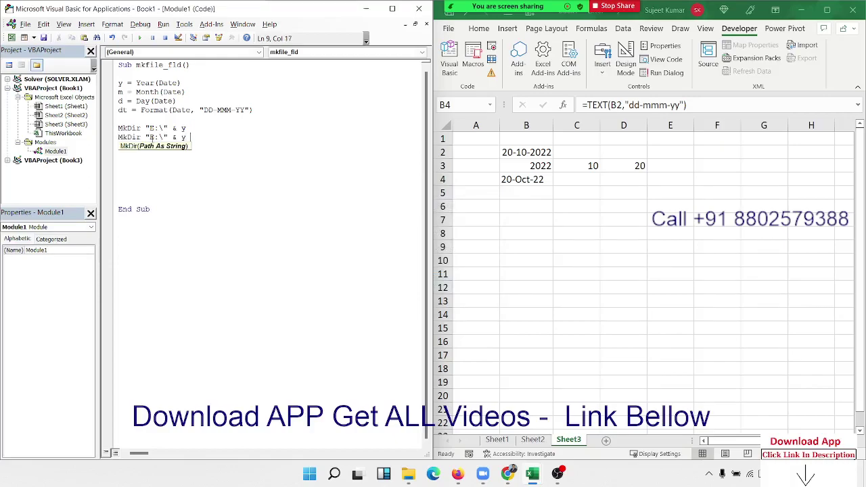
{"action": "type", "text": "& \""}
{"action": "type", "text": "\\\" "}
{"action": "type", "text": "& "}
{"action": "type", "text": "m"}
{"action": "key", "text": "Return"}
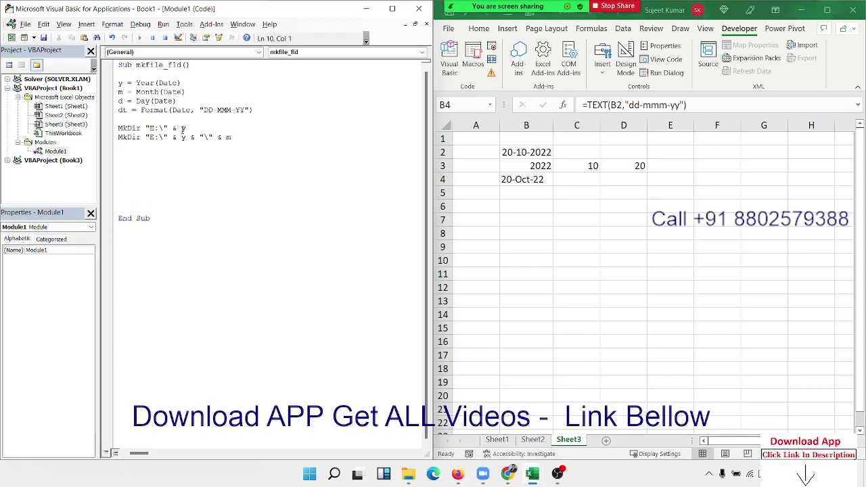
{"action": "key", "text": "BackSpace"}
{"action": "type", "text": "'"}
{"action": "type", "text": "E"}
{"action": "type", "text": ":\\"}
{"action": "key", "text": "BackSpace"}
{"action": "type", "text": "20"}
{"action": "type", "text": "22\\"}
{"action": "type", "text": "10"}
Step: Add the line mkdir "E:\" & y & "\" & m & "\" & d, commented 'E:\2022\10\20
{"action": "left_click", "coordinate": [235, 147]}
{"action": "type", "text": "mkd"}
{"action": "type", "text": "ir \""}
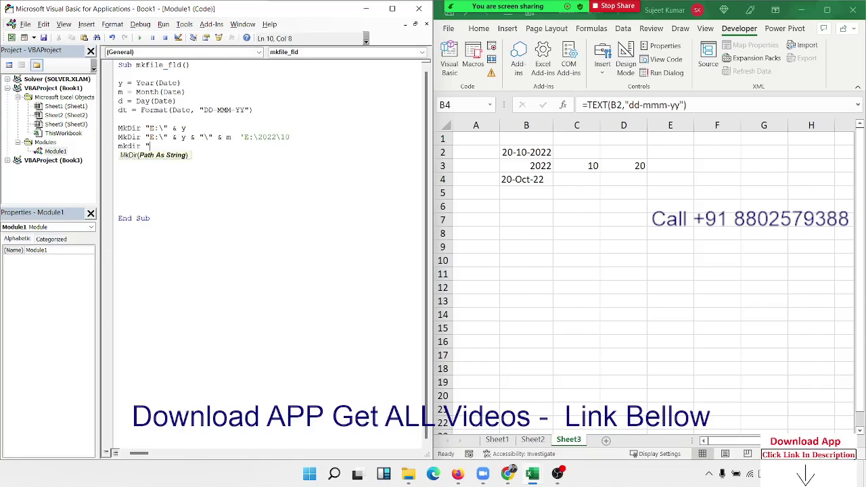
{"action": "type", "text": "E"}
{"action": "type", "text": ":"}
{"action": "type", "text": "\\\" "}
{"action": "type", "text": "& y "}
{"action": "type", "text": "& \""}
{"action": "type", "text": "\\\" "}
{"action": "type", "text": "& "}
{"action": "type", "text": "m "}
{"action": "type", "text": "& "}
{"action": "type", "text": "\"\\\" "}
{"action": "type", "text": "& "}
{"action": "type", "text": "d"}
{"action": "key", "text": "Return"}
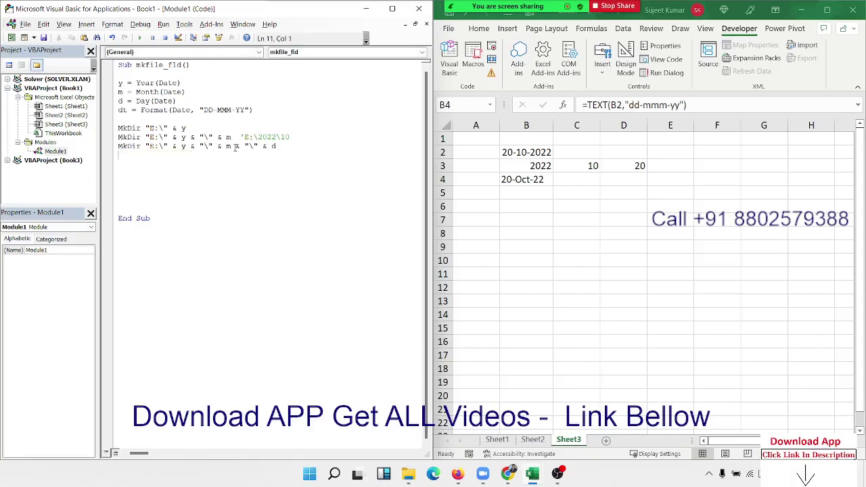
{"action": "left_click", "coordinate": [285, 146]}
{"action": "type", "text": "'"}
{"action": "type", "text": "E:"}
{"action": "type", "text": "\\20"}
{"action": "type", "text": "22\\"}
{"action": "type", "text": "10\\"}
{"action": "type", "text": "20"}
{"action": "key", "text": "Return"}
{"action": "left_click", "coordinate": [118, 137]}
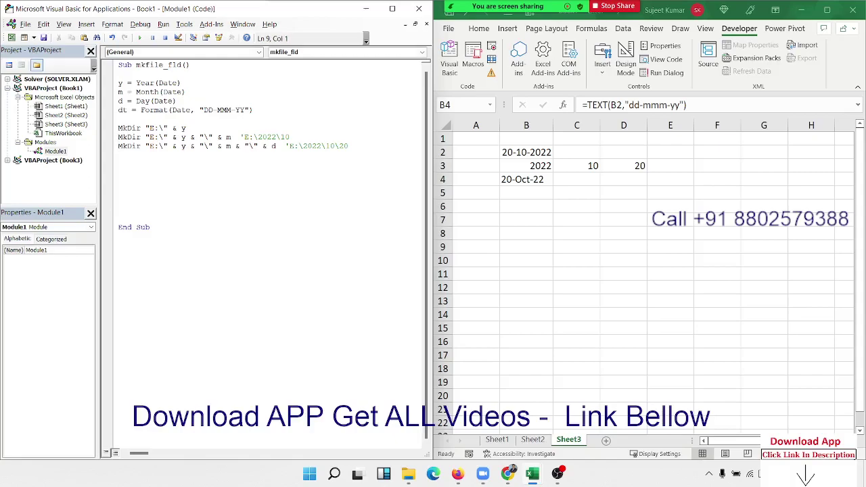
{"action": "key", "text": "shift+Down"}
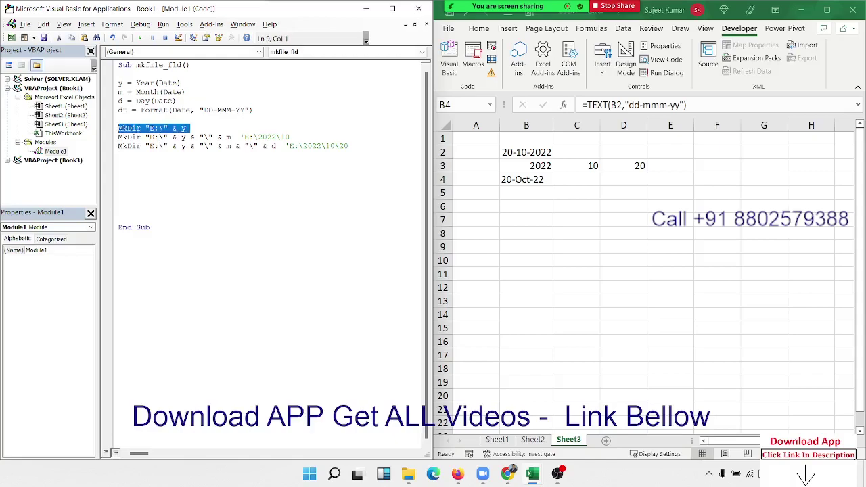
{"action": "key", "text": "Down"}
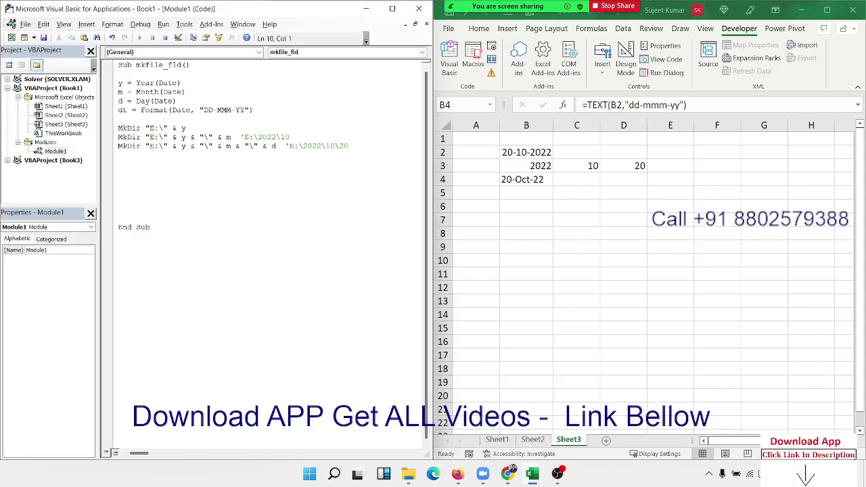
{"action": "key", "text": "shift+Down"}
{"action": "left_click", "coordinate": [118, 236]}
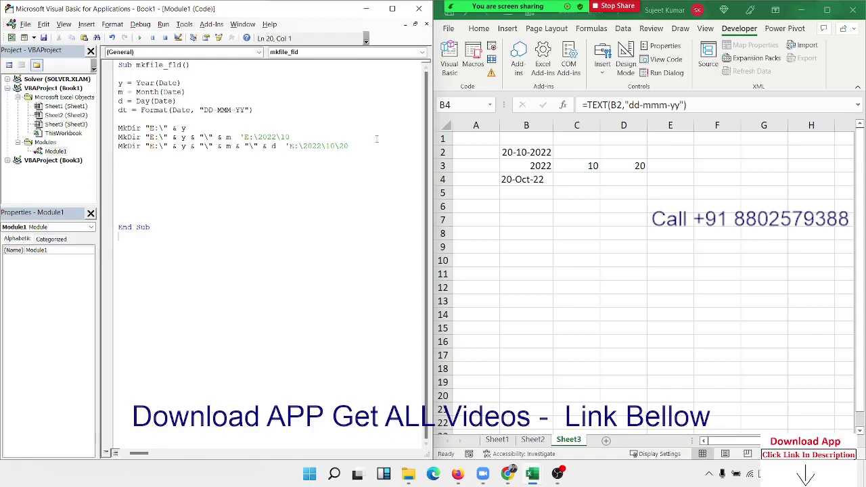
{"action": "mouse_move", "coordinate": [347, 147]}
{"action": "left_mouse_down"}
{"action": "mouse_move", "coordinate": [342, 138]}
{"action": "mouse_move", "coordinate": [303, 146]}
{"action": "left_mouse_up"}
{"action": "double_click", "coordinate": [343, 146]}
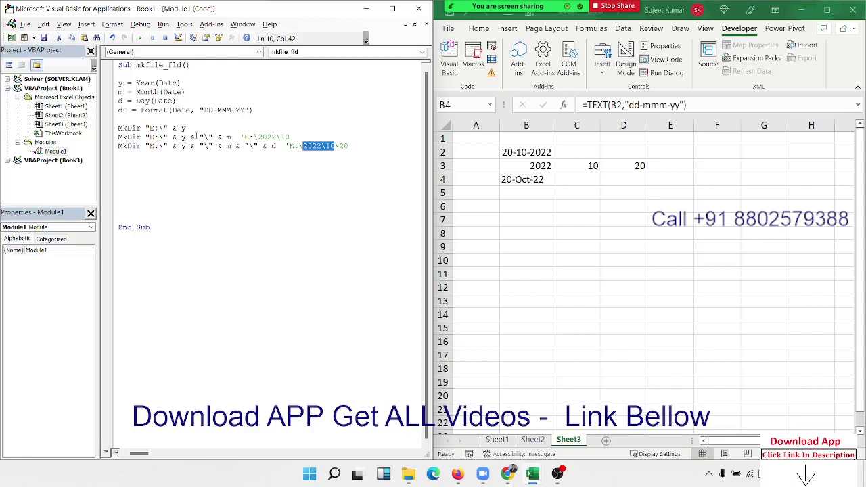
{"action": "left_click_drag", "start_coordinate": [188, 129], "coordinate": [116, 129]}
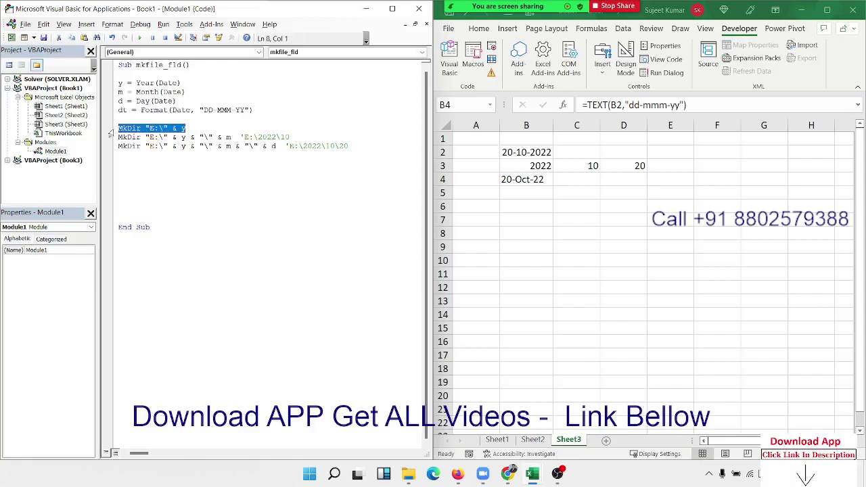
{"action": "left_click", "coordinate": [110, 135]}
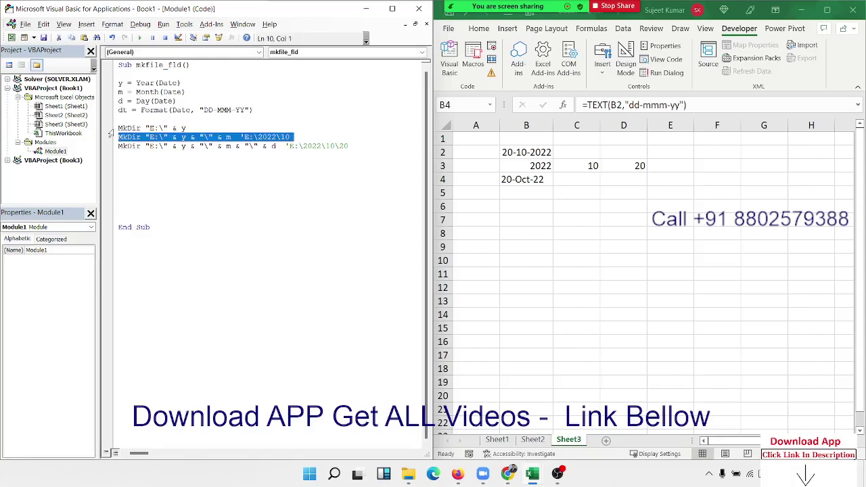
{"action": "left_click", "coordinate": [111, 133]}
{"action": "key", "text": "shift+Down"}
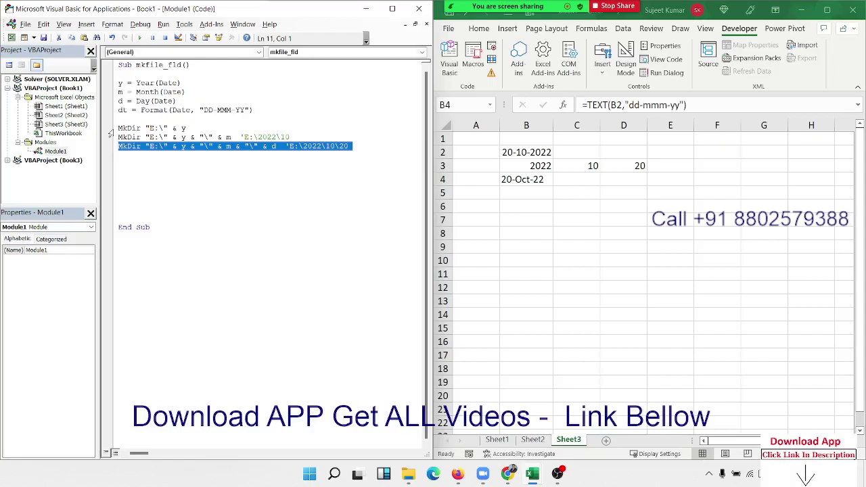
{"action": "key", "text": "Up"}
{"action": "key", "text": "Up"}
{"action": "key", "text": "Up"}
{"action": "key", "text": "Up"}
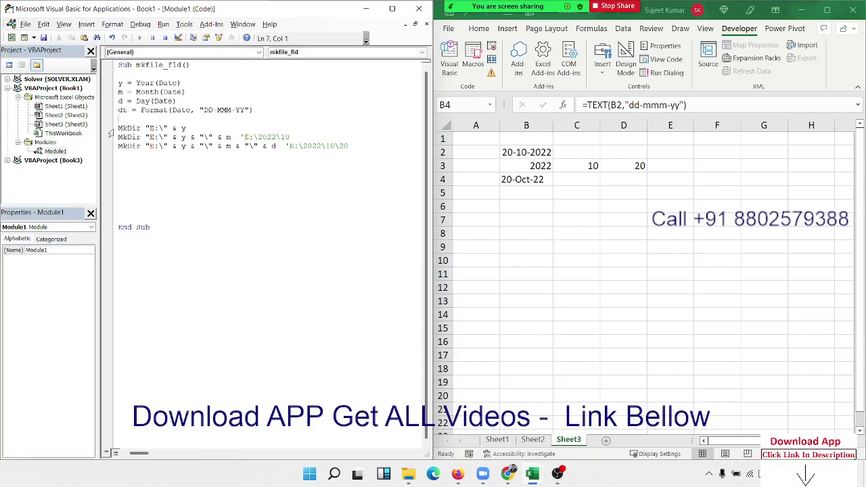
{"action": "key", "text": "Down"}
{"action": "key", "text": "Down"}
{"action": "key", "text": "Down"}
{"action": "left_click_drag", "start_coordinate": [281, 146], "coordinate": [146, 146]}
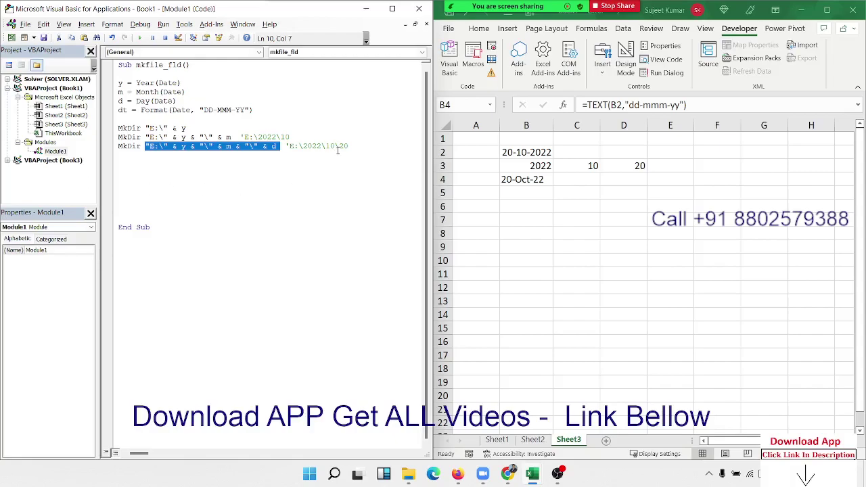
{"action": "left_click_drag", "start_coordinate": [339, 146], "coordinate": [351, 146]}
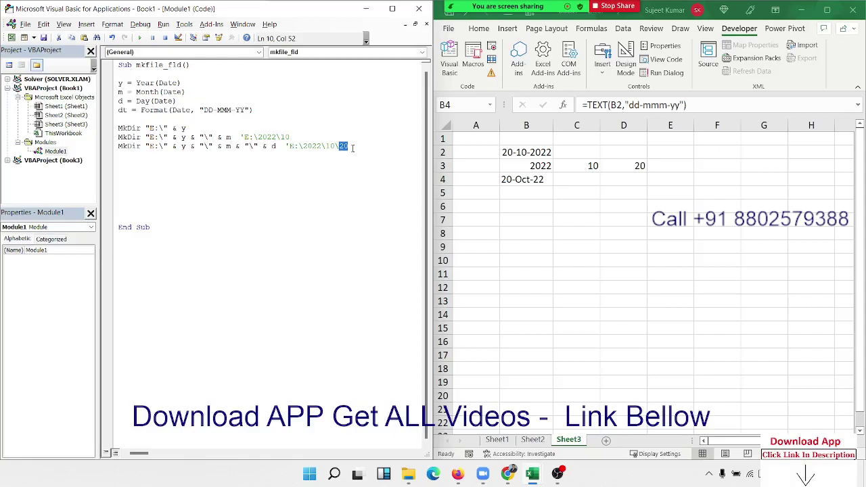
{"action": "key", "text": "Down"}
{"action": "key", "text": "Down"}
{"action": "key", "text": "Down"}
{"action": "left_click", "coordinate": [340, 146]}
{"action": "key", "text": "shift+Left"}
{"action": "key", "text": "shift+Left"}
{"action": "key", "text": "shift+Left"}
{"action": "key", "text": "shift+Left"}
{"action": "key", "text": "shift+Left"}
{"action": "key", "text": "shift+Left"}
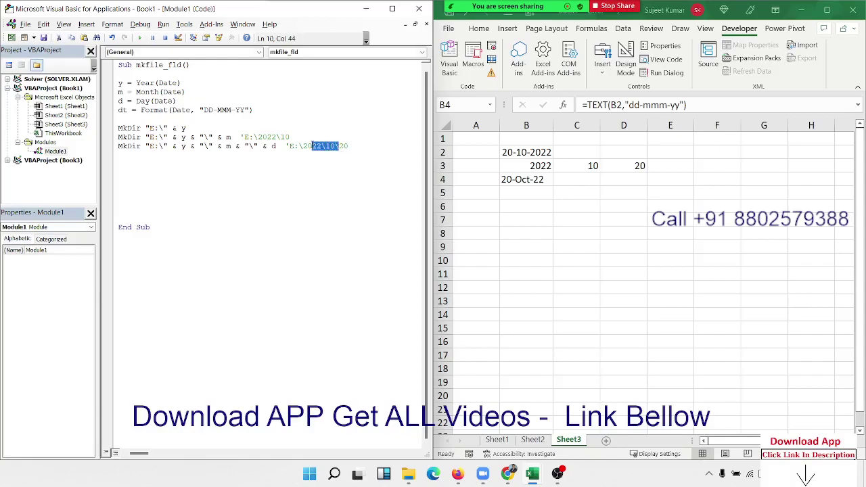
{"action": "key", "text": "shift+Left"}
{"action": "key", "text": "shift+Left"}
{"action": "mouse_move", "coordinate": [292, 137]}
{"action": "left_mouse_down"}
{"action": "mouse_move", "coordinate": [174, 137]}
{"action": "mouse_move", "coordinate": [114, 122]}
{"action": "left_mouse_up"}
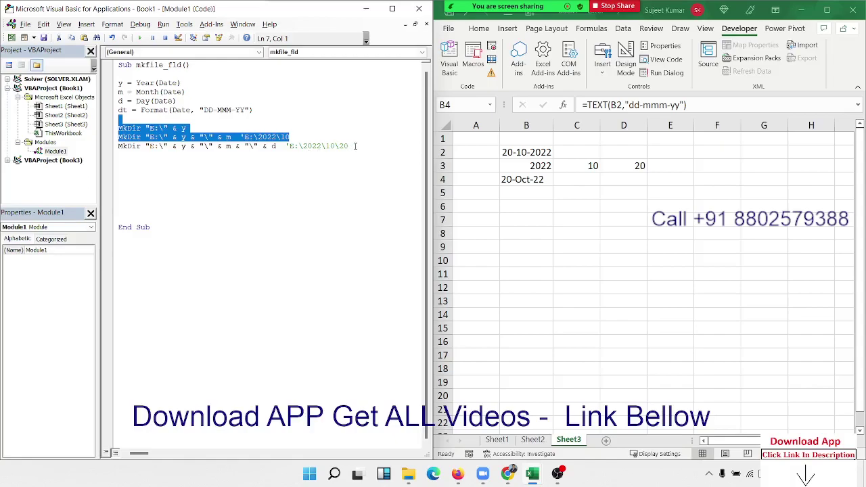
{"action": "left_click", "coordinate": [325, 170]}
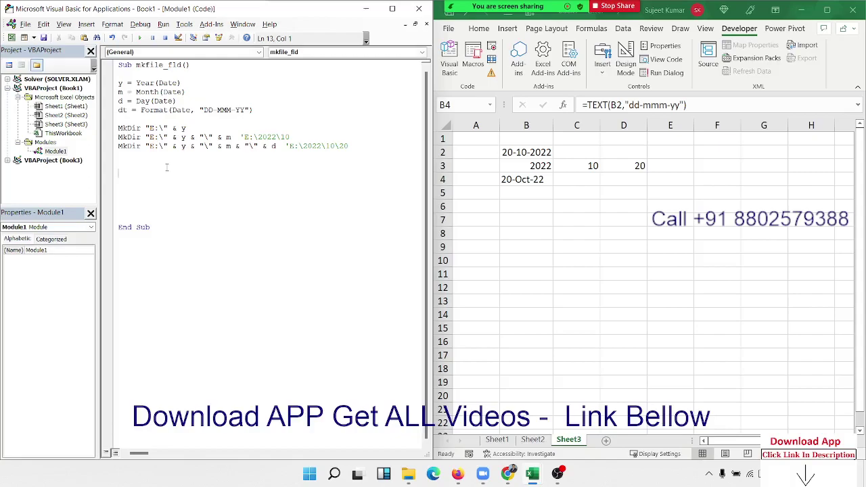
{"action": "key", "text": "Up"}
{"action": "key", "text": "Up"}
{"action": "key", "text": "Up"}
{"action": "key", "text": "shift+End"}
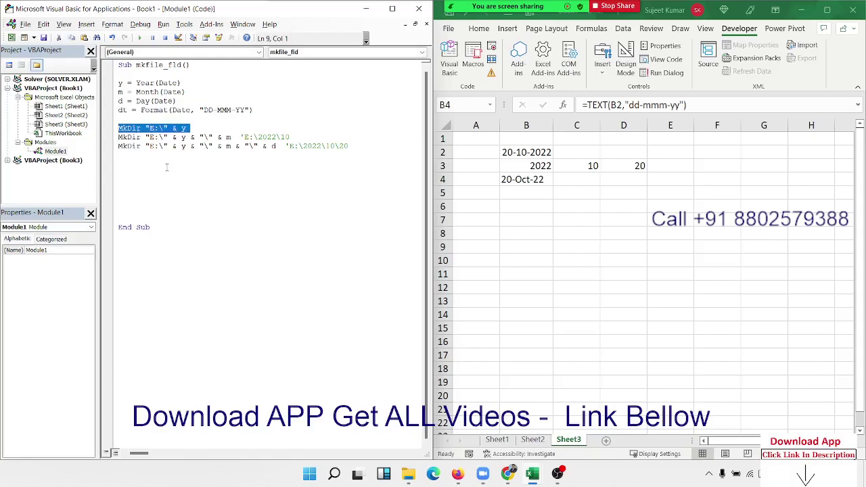
{"action": "key", "text": "Down"}
{"action": "key", "text": "Home"}
{"action": "key", "text": "shift+End"}
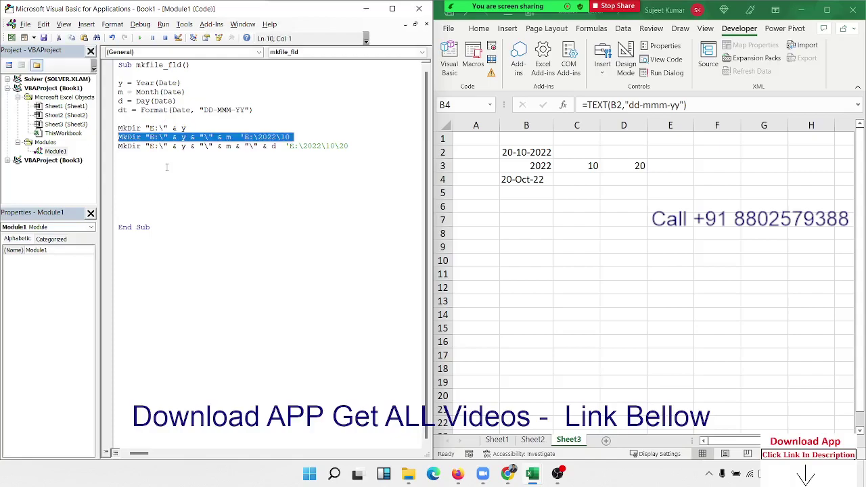
{"action": "key", "text": "Up"}
{"action": "key", "text": "Up"}
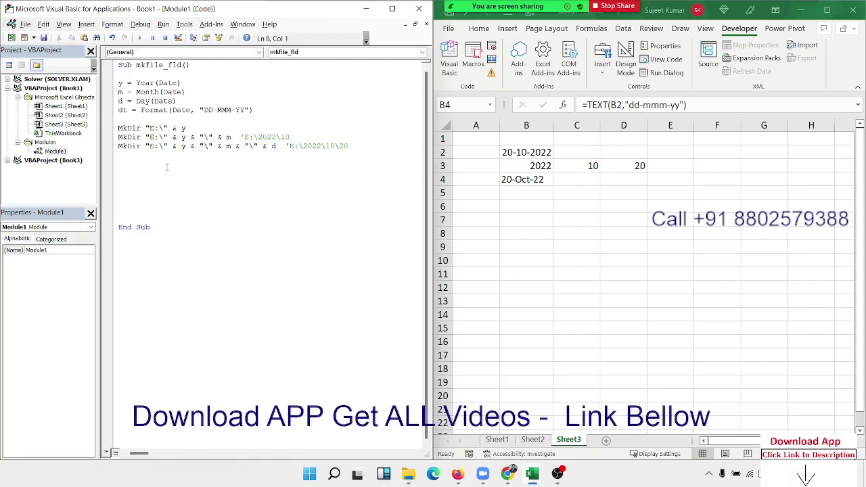
{"action": "key", "text": "Down"}
{"action": "key", "text": "shift+End"}
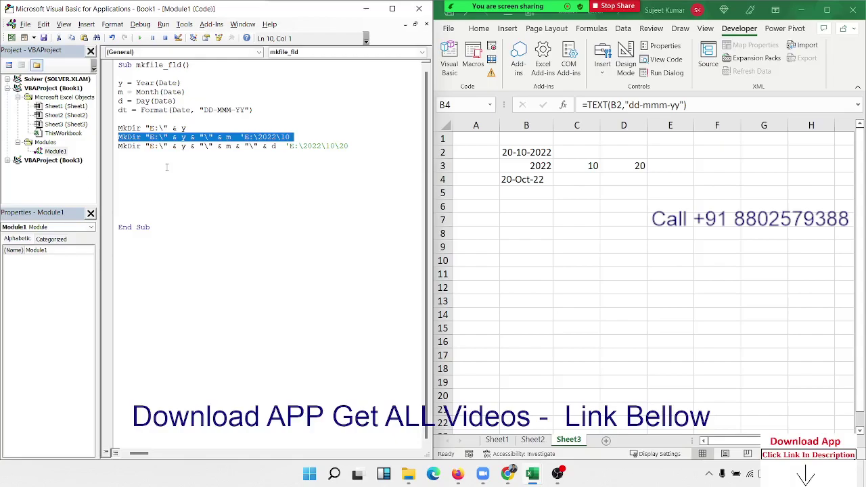
{"action": "key", "text": "Down"}
{"action": "key", "text": "shift+End"}
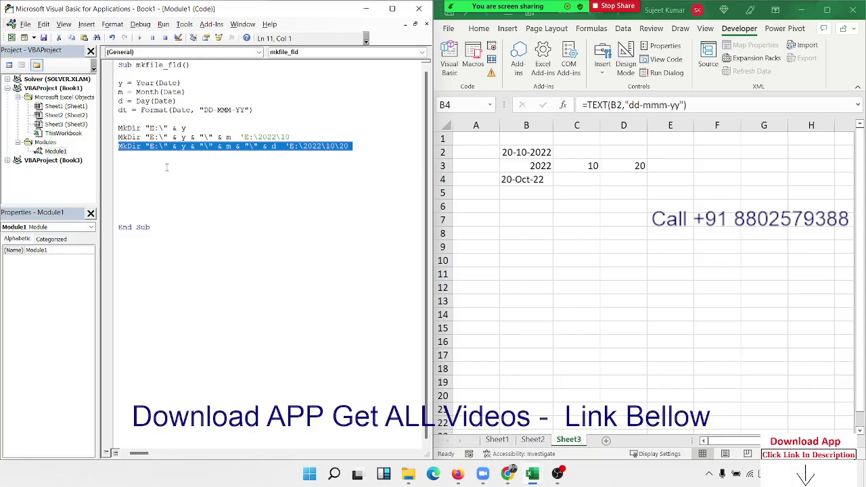
Step: Add Workbooks.Add.SaveAs with the copied y\m\d folder path plus & "\" & dt & ".xlsx"
{"action": "left_click", "coordinate": [167, 167]}
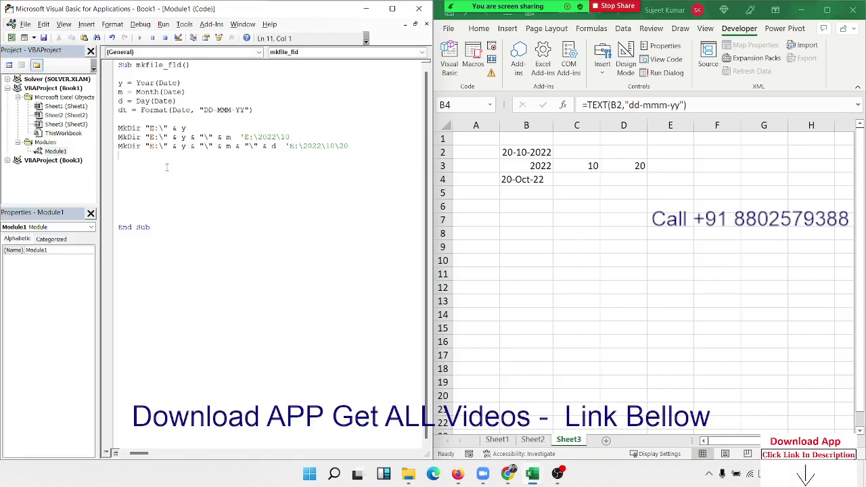
{"action": "key", "text": "Return"}
{"action": "key", "text": "Return"}
{"action": "type", "text": "w"}
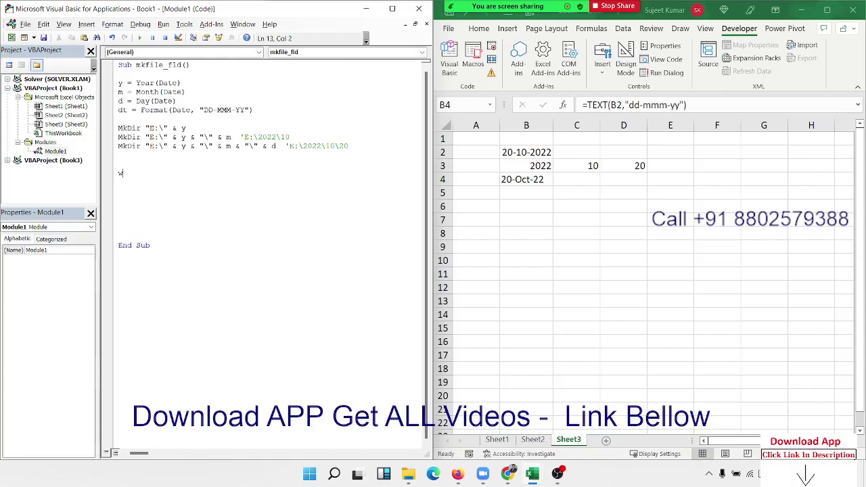
{"action": "type", "text": "orkbook"}
{"action": "type", "text": "s.Add"}
{"action": "type", "text": ".sa"}
{"action": "key", "text": "Tab"}
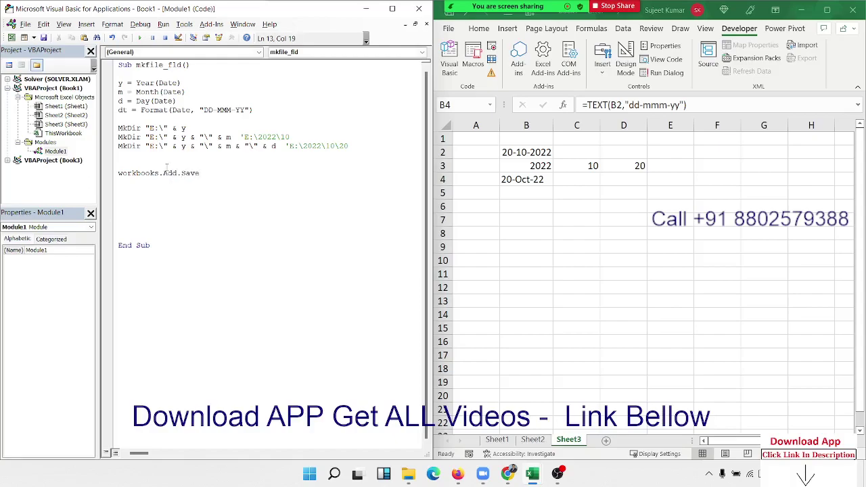
{"action": "type", "text": "as"}
{"action": "left_click", "coordinate": [218, 246]}
{"action": "left_click_drag", "start_coordinate": [177, 146], "coordinate": [280, 149]}
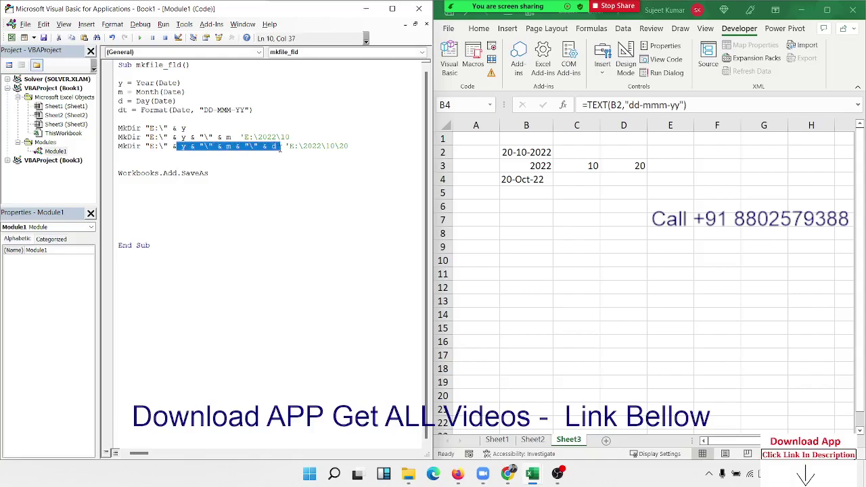
{"action": "key", "text": "ctrl+c"}
{"action": "left_click", "coordinate": [242, 174]}
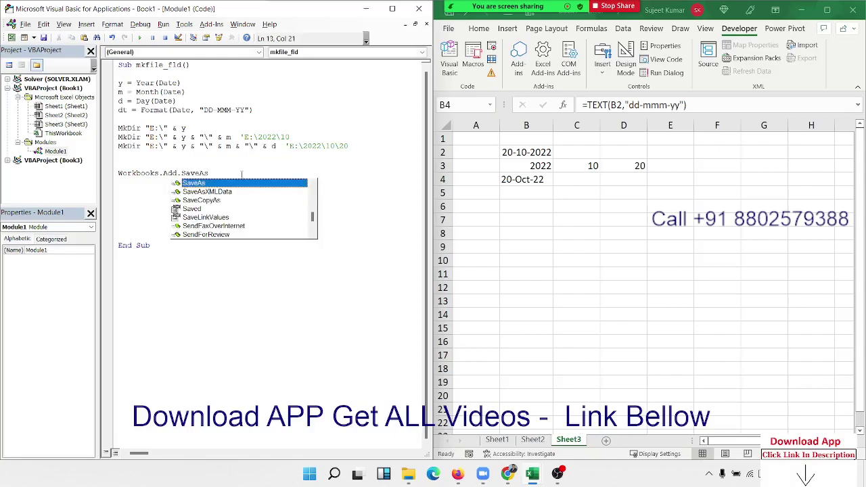
{"action": "key", "text": "ctrl+v"}
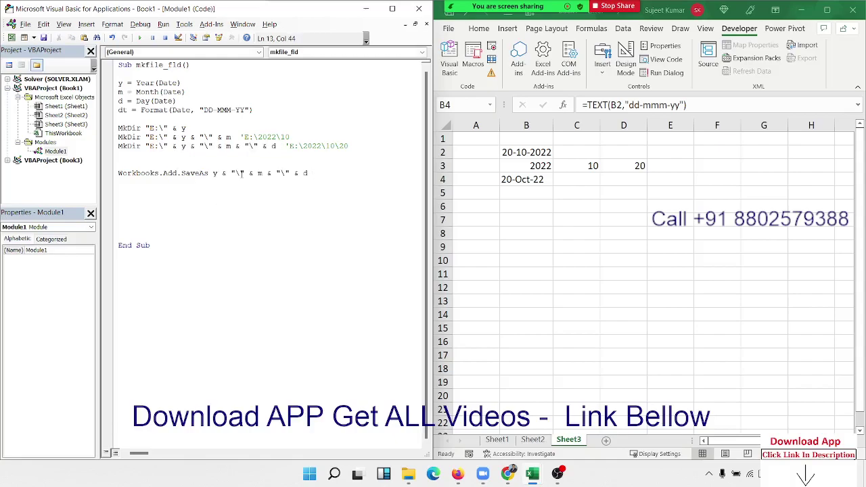
{"action": "type", "text": "& \""}
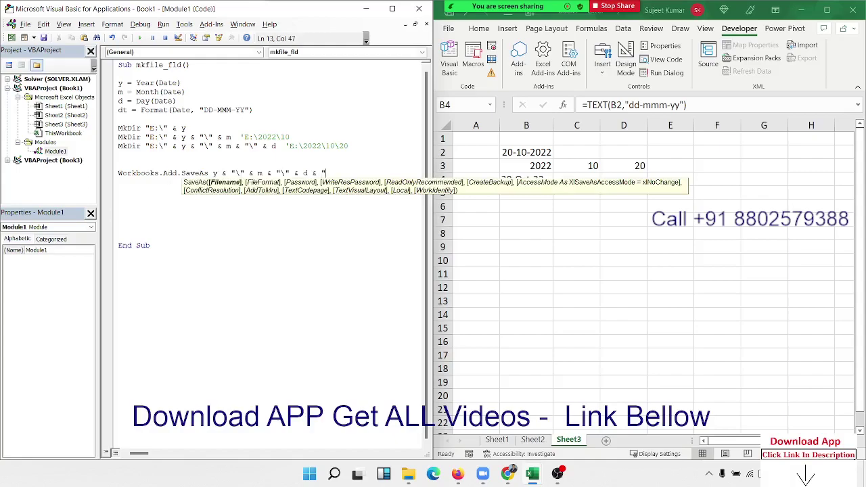
{"action": "type", "text": "\\"}
{"action": "type", "text": "\" "}
{"action": "type", "text": "*"}
{"action": "key", "text": "BackSpace"}
{"action": "key", "text": "BackSpace"}
{"action": "type", "text": "& dt "}
{"action": "type", "text": "& "}
{"action": "type", "text": "\".xlsx"}
{"action": "type", "text": "\""}
{"action": "left_click", "coordinate": [221, 261]}
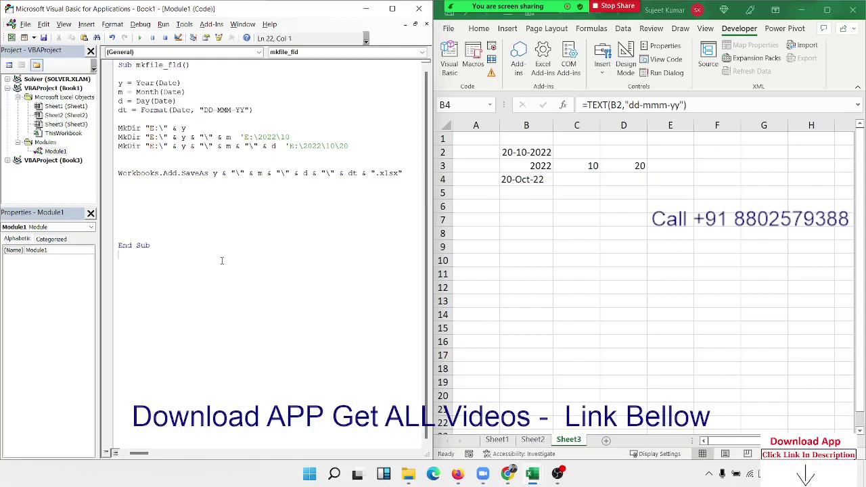
Step: Add the example comment 'E:\2022\10\20\20-oct-2022.xlsx below the SaveAs line
{"action": "left_click", "coordinate": [234, 192]}
{"action": "type", "text": "'"}
{"action": "type", "text": "DD"}
{"action": "key", "text": "BackSpace"}
{"action": "key", "text": "BackSpace"}
{"action": "type", "text": "E"}
{"action": "type", "text": ":\\"}
{"action": "type", "text": "2022"}
{"action": "type", "text": "\\"}
{"action": "left_click", "coordinate": [240, 175]}
{"action": "type", "text": "10"}
{"action": "left_click", "coordinate": [277, 174]}
{"action": "type", "text": "20"}
{"action": "type", "text": "\\"}
{"action": "type", "text": "20-"}
{"action": "type", "text": "oc"}
{"action": "type", "text": "t-2022"}
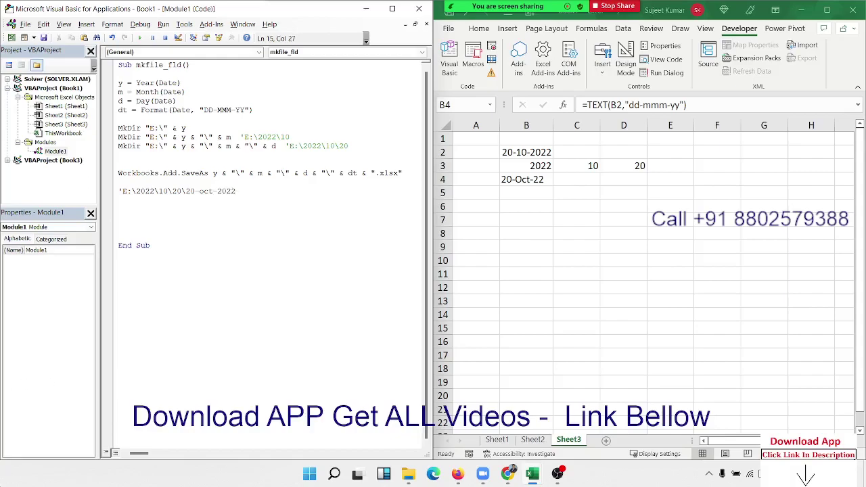
{"action": "type", "text": ".xlsx"}
Step: Shorten the comment's example file name to 20-oct-22.xlsx and review the SaveAs line
{"action": "key", "text": "Down"}
{"action": "left_click", "coordinate": [227, 192]}
{"action": "key", "text": "BackSpace"}
{"action": "key", "text": "BackSpace"}
{"action": "left_click", "coordinate": [163, 223]}
{"action": "key", "text": "Up"}
{"action": "key", "text": "Up"}
{"action": "key", "text": "Up"}
{"action": "key", "text": "Up"}
{"action": "key", "text": "Up"}
{"action": "key", "text": "shift+End"}
{"action": "key", "text": "Down"}
{"action": "key", "text": "Down"}
{"action": "key", "text": "Down"}
{"action": "type", "text": "wor"}
{"action": "type", "text": "k"}
{"action": "key", "text": "BackSpace"}
{"action": "key", "text": "BackSpace"}
{"action": "key", "text": "BackSpace"}
{"action": "key", "text": "BackSpace"}
{"action": "key", "text": "Up"}
{"action": "key", "text": "Up"}
{"action": "key", "text": "shift+Up"}
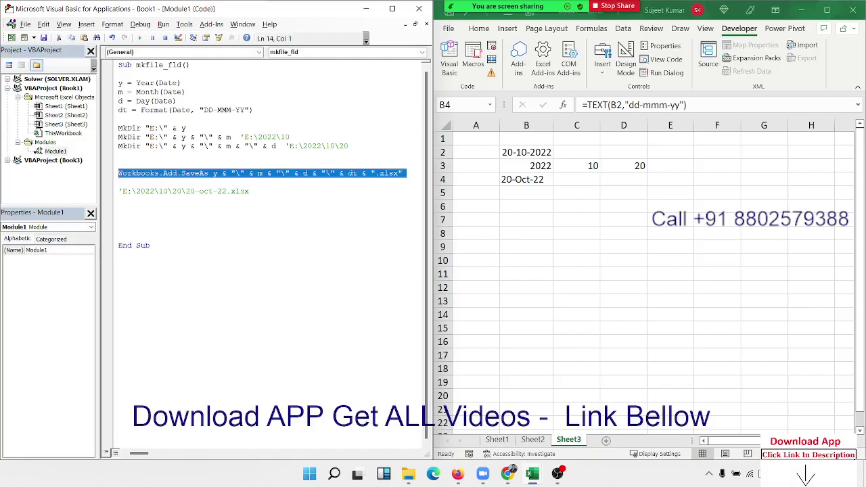
Step: Add ActiveWorkbook.Close True after the SaveAs comment to close the new workbook with changes saved
{"action": "key", "text": "Down"}
{"action": "type", "text": "ac"}
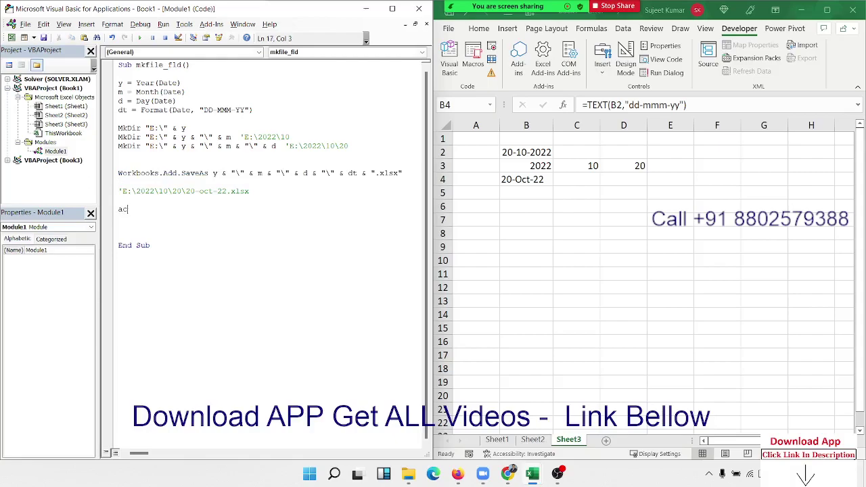
{"action": "type", "text": "tive"}
{"action": "type", "text": "wo"}
{"action": "type", "text": "rk"}
{"action": "type", "text": "s."}
{"action": "type", "text": "clo"}
{"action": "key", "text": "BackSpace"}
{"action": "key", "text": "BackSpace"}
{"action": "key", "text": "BackSpace"}
{"action": "key", "text": "BackSpace"}
{"action": "key", "text": "BackSpace"}
{"action": "type", "text": "book"}
{"action": "type", "text": ".cl "}
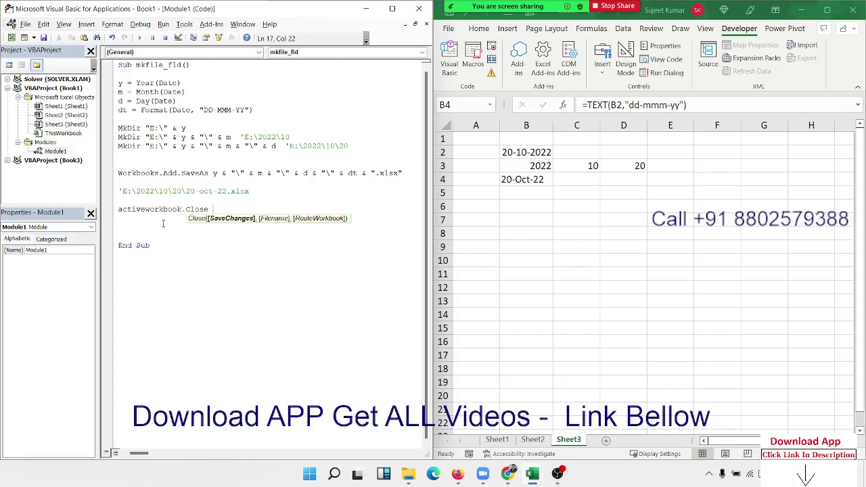
{"action": "type", "text": "true"}
{"action": "left_click", "coordinate": [163, 222]}
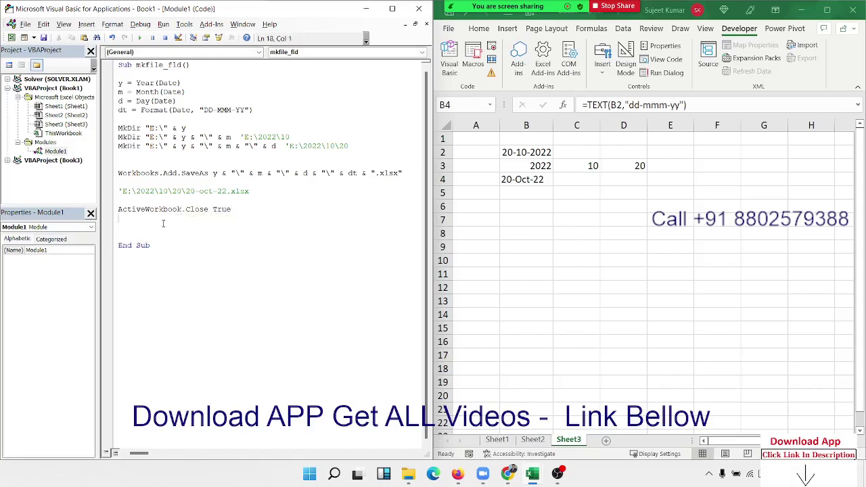
{"action": "key", "text": "Return"}
Step: Add MsgBox "File &Folder Created" just before End Sub and return to the workbook
{"action": "type", "text": "ms"}
{"action": "type", "text": "hv"}
{"action": "key", "text": "BackSpace"}
{"action": "key", "text": "BackSpace"}
{"action": "type", "text": "gbox "}
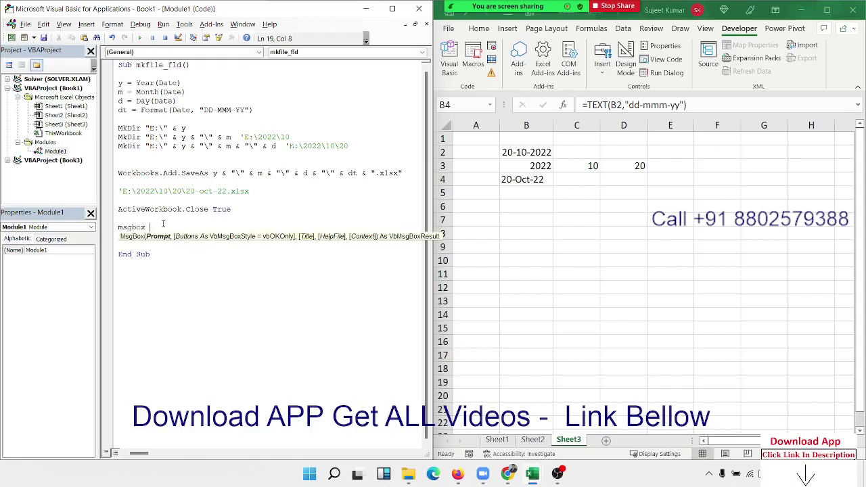
{"action": "type", "text": "\""}
{"action": "type", "text": "File "}
{"action": "type", "text": "&"}
{"action": "type", "text": "Folder "}
{"action": "type", "text": "Created"}
{"action": "type", "text": "\""}
{"action": "key", "text": "Return"}
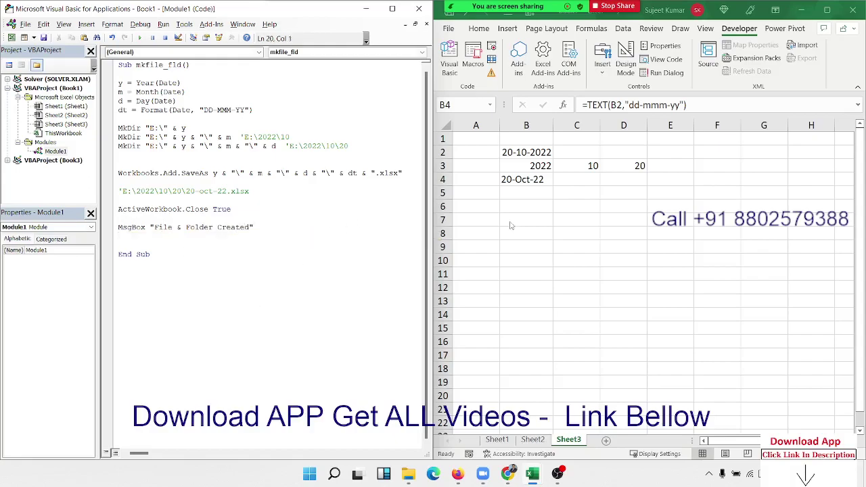
{"action": "key", "text": "alt+F11"}
Step: Run the mkfile_fld macro from the Alt+F8 macro list
{"action": "left_click", "coordinate": [555, 207]}
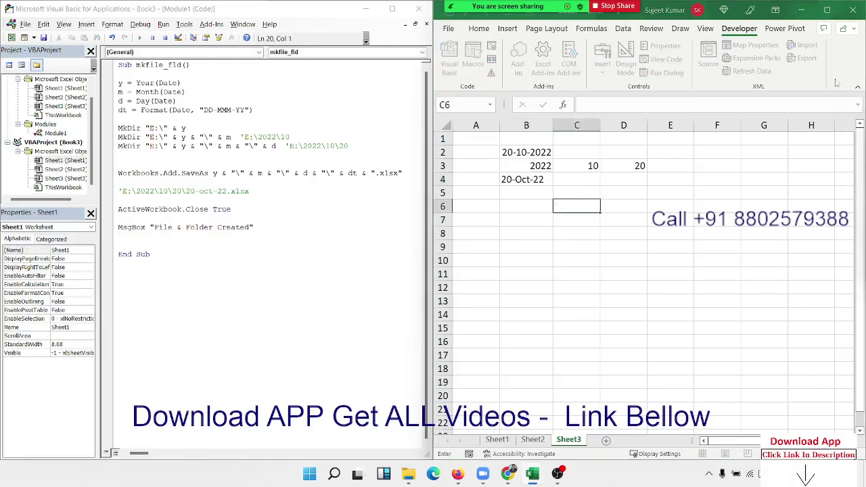
{"action": "key", "text": "alt+F8"}
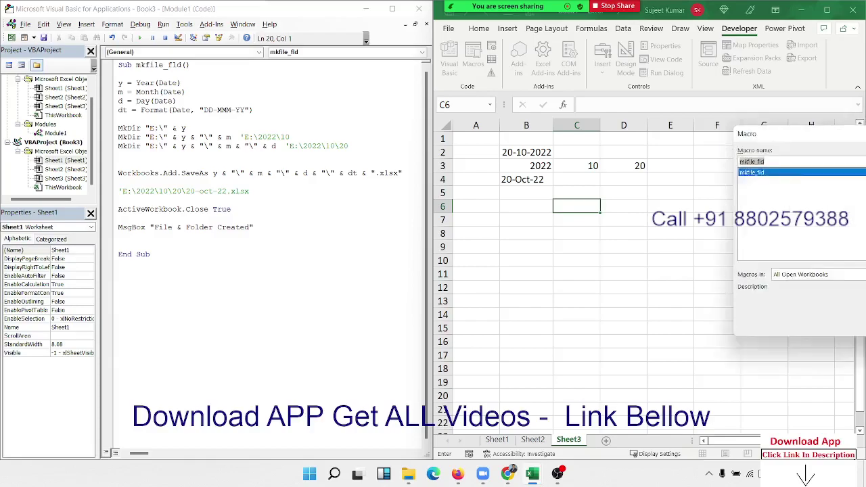
{"action": "left_click", "coordinate": [640, 171]}
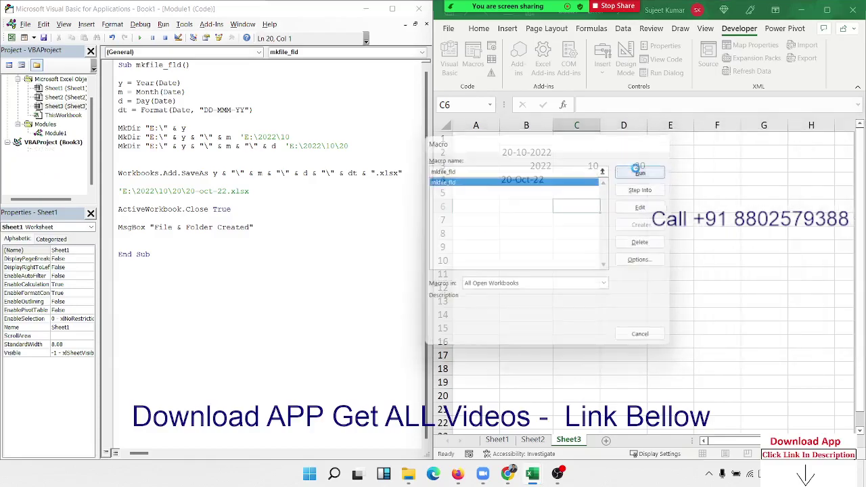
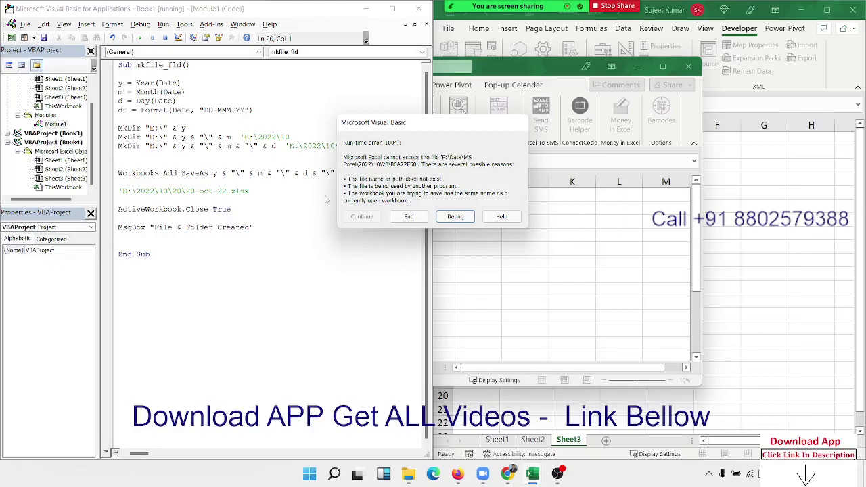
Step: End the failed macro and close the empty Book4 workbook without saving
{"action": "left_click", "coordinate": [409, 216]}
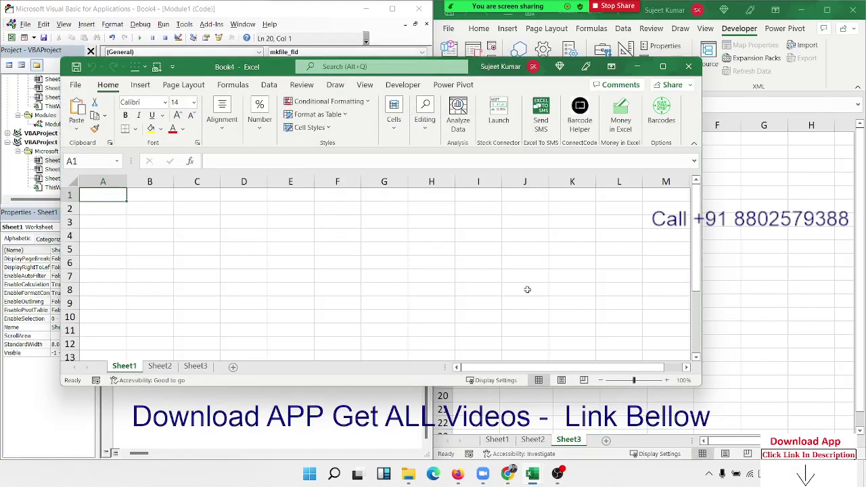
{"action": "left_click", "coordinate": [688, 65]}
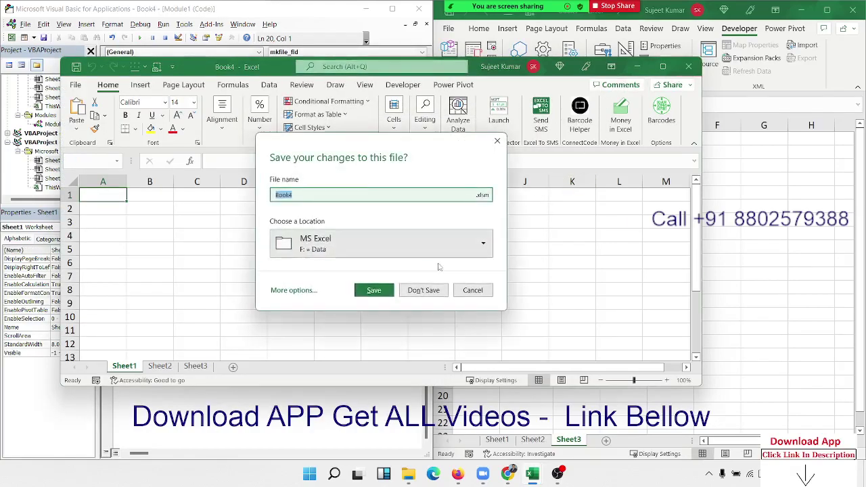
{"action": "left_click", "coordinate": [429, 292]}
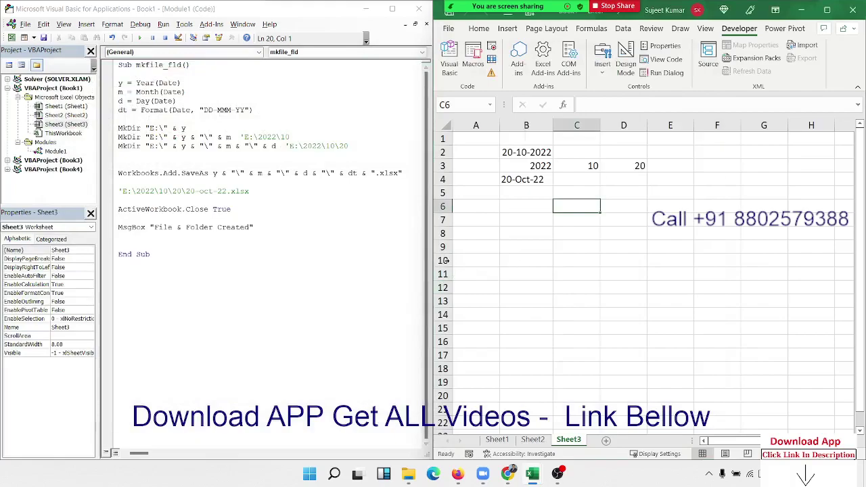
{"action": "left_click", "coordinate": [291, 218]}
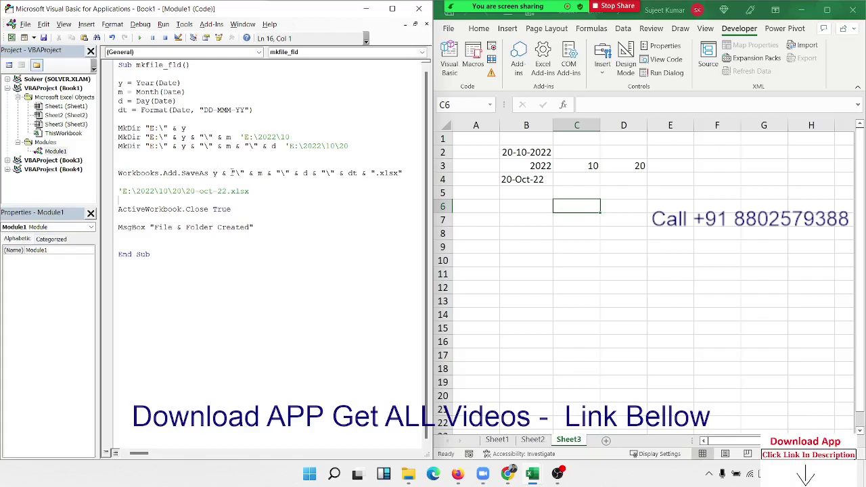
Step: Prefix the SaveAs path with "E:\" & before the year variable y
{"action": "left_click", "coordinate": [215, 173]}
{"action": "type", "text": "\"E"}
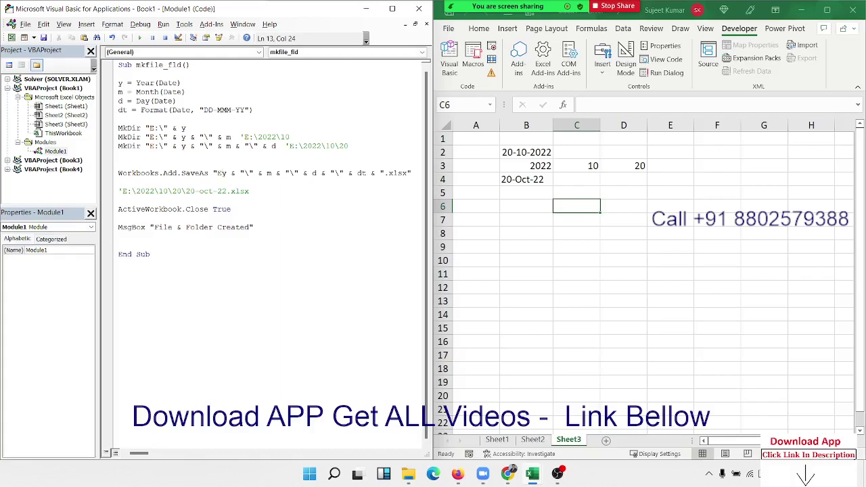
{"action": "type", "text": ":\\"}
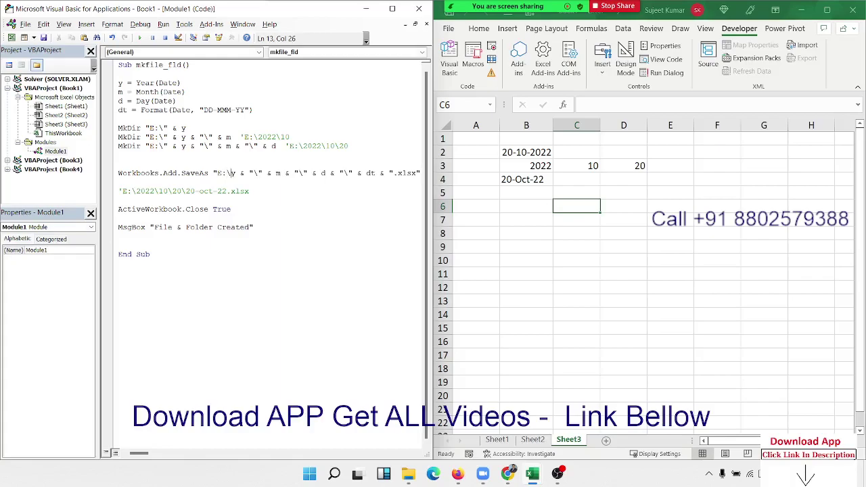
{"action": "type", "text": "\" "}
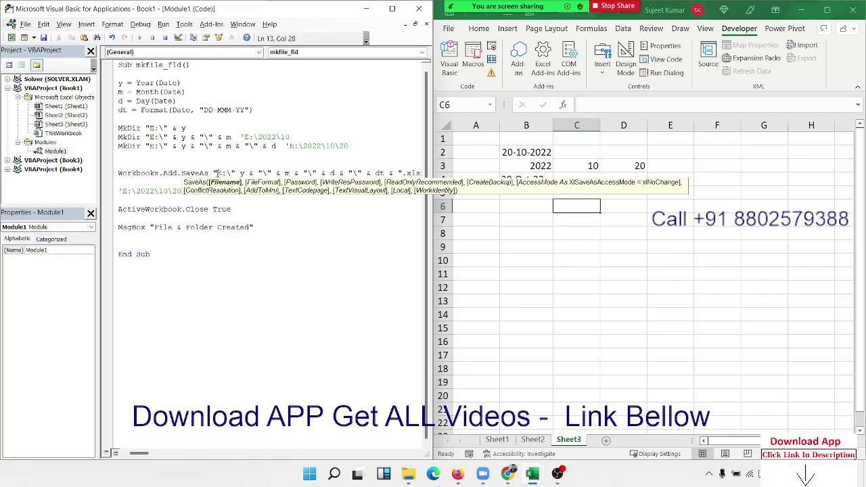
{"action": "type", "text": "&"}
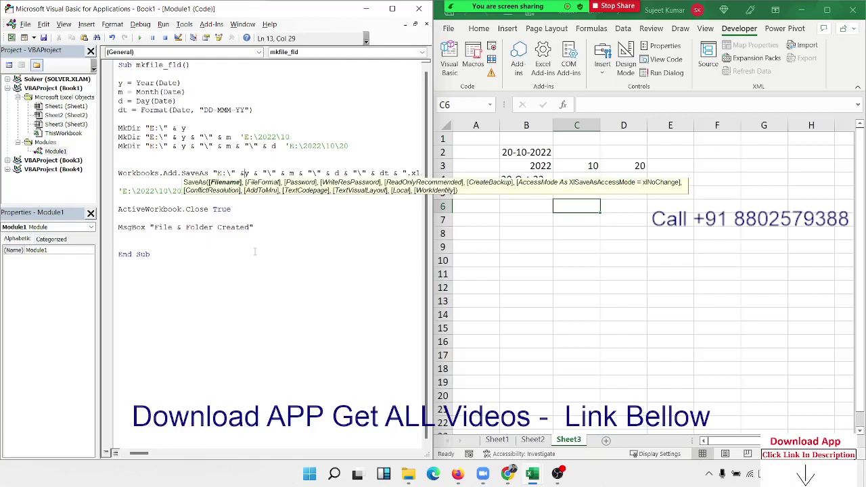
{"action": "left_click", "coordinate": [283, 257]}
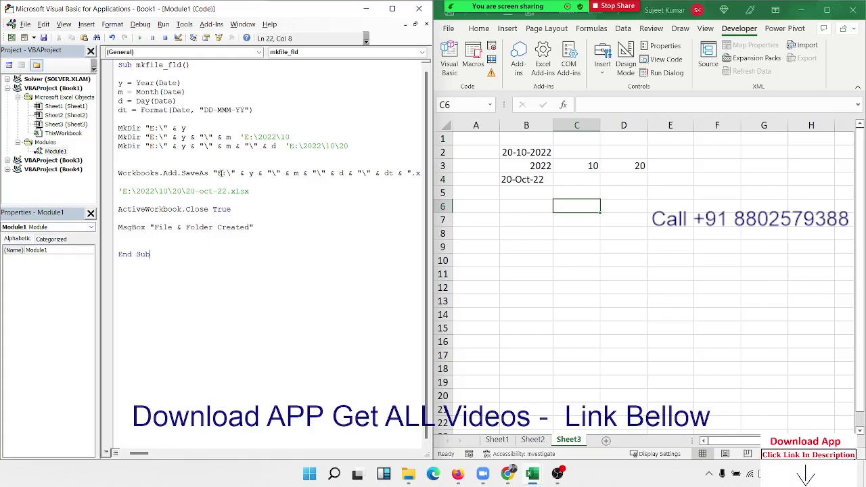
{"action": "left_click_drag", "start_coordinate": [212, 173], "coordinate": [236, 173]}
{"action": "double_click", "coordinate": [250, 173]}
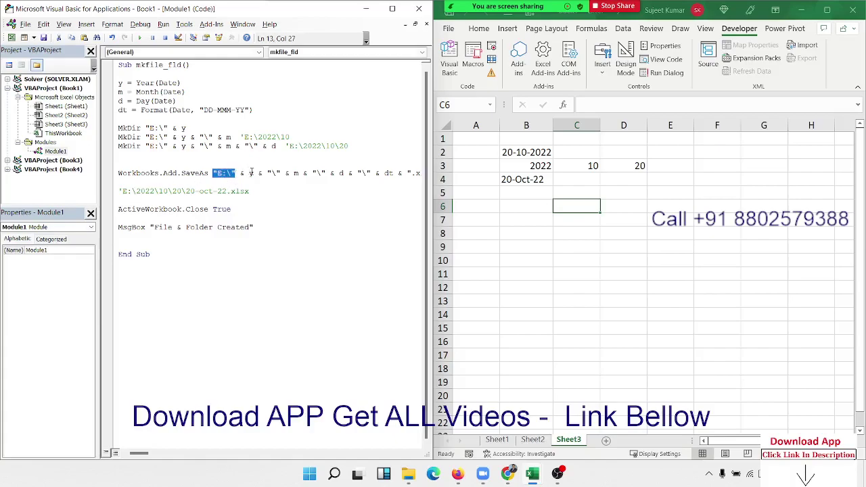
{"action": "double_click", "coordinate": [144, 192]}
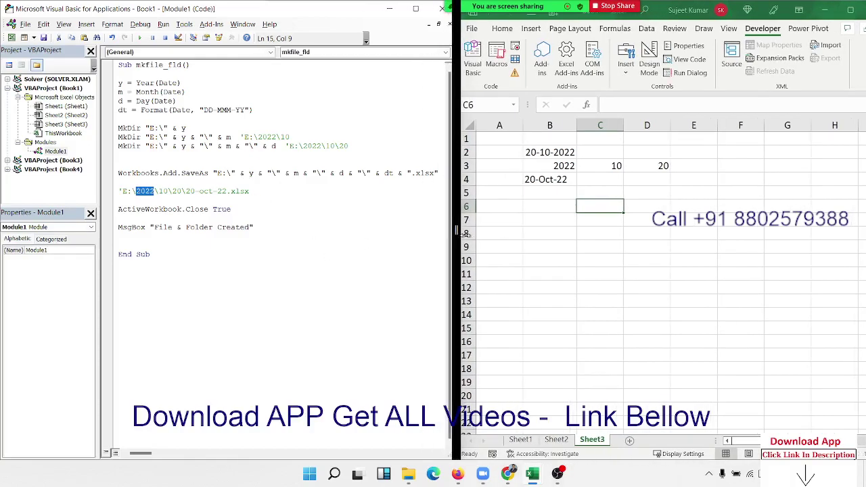
{"action": "left_click_drag", "start_coordinate": [432, 235], "coordinate": [464, 234]}
{"action": "left_click", "coordinate": [357, 235]}
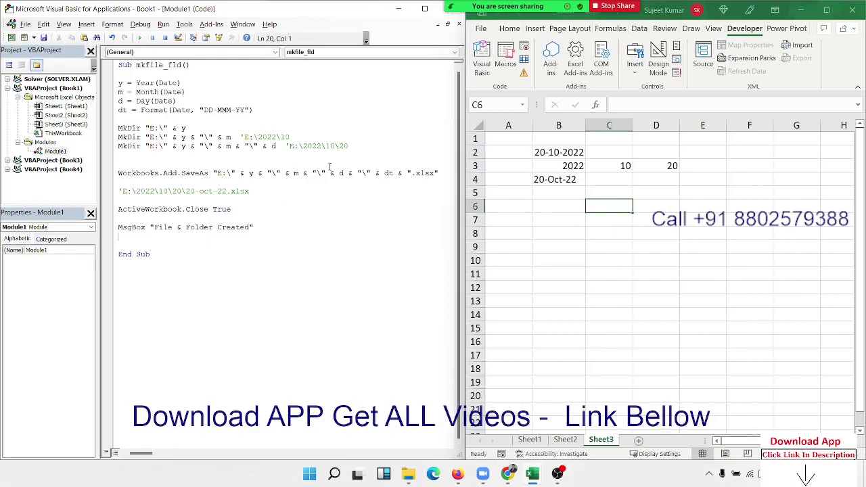
Step: Run mkfile_fld from the Macros list and debug the run-time error 75
{"action": "left_click", "coordinate": [505, 61]}
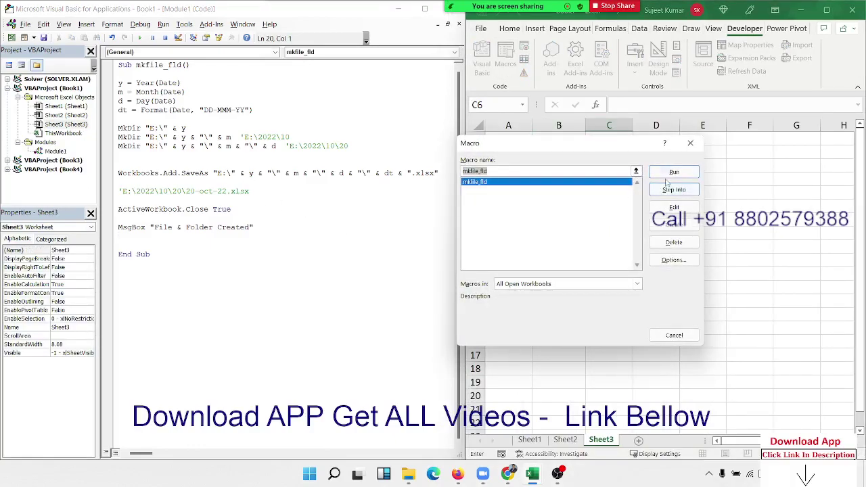
{"action": "left_click", "coordinate": [670, 173]}
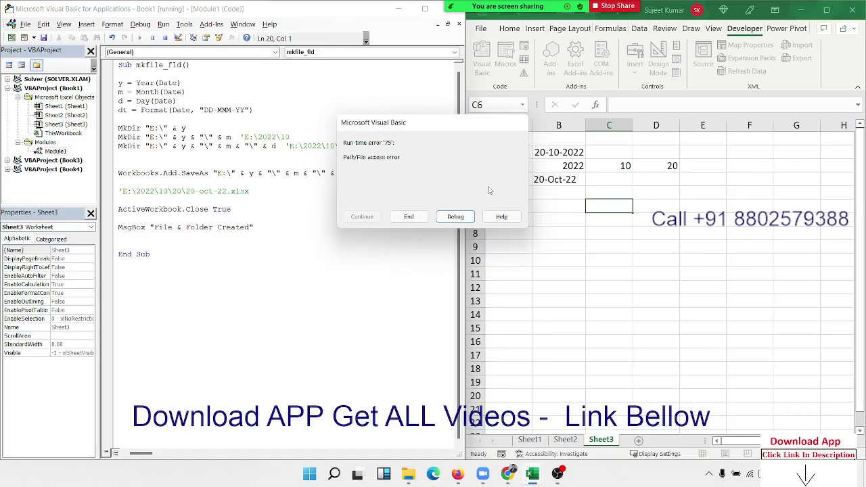
{"action": "left_click", "coordinate": [455, 216]}
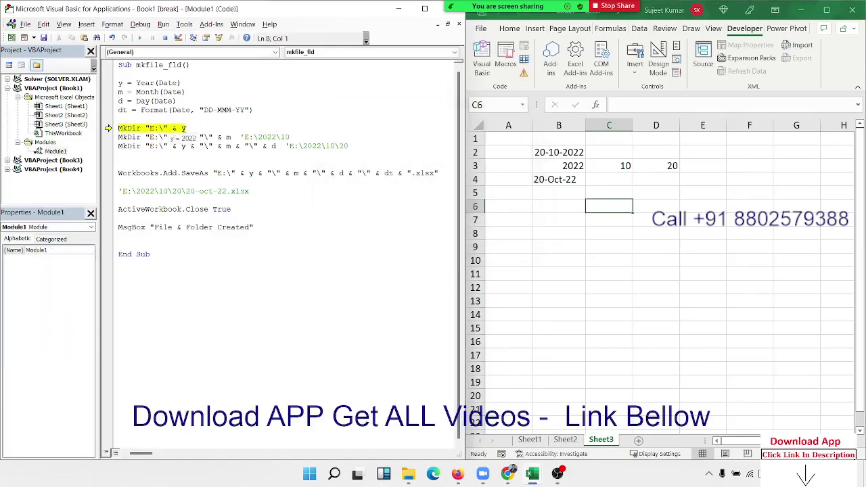
Step: Highlight the SaveAs and MkDir lines and confirm drive E already has a 2022 folder
{"action": "left_click", "coordinate": [120, 173]}
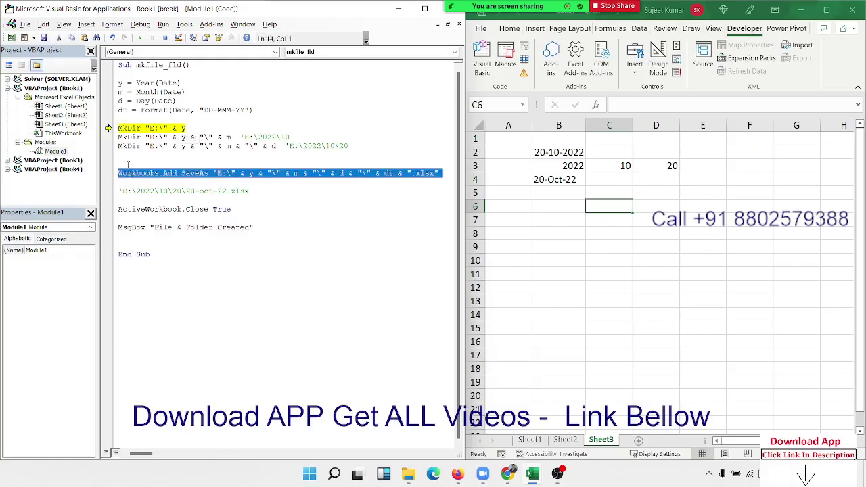
{"action": "left_click_drag", "start_coordinate": [119, 155], "coordinate": [109, 129]}
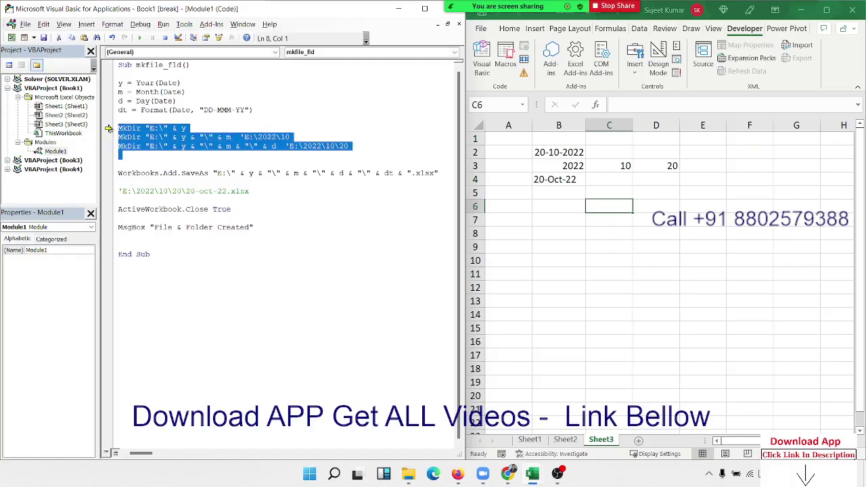
{"action": "left_click", "coordinate": [410, 476]}
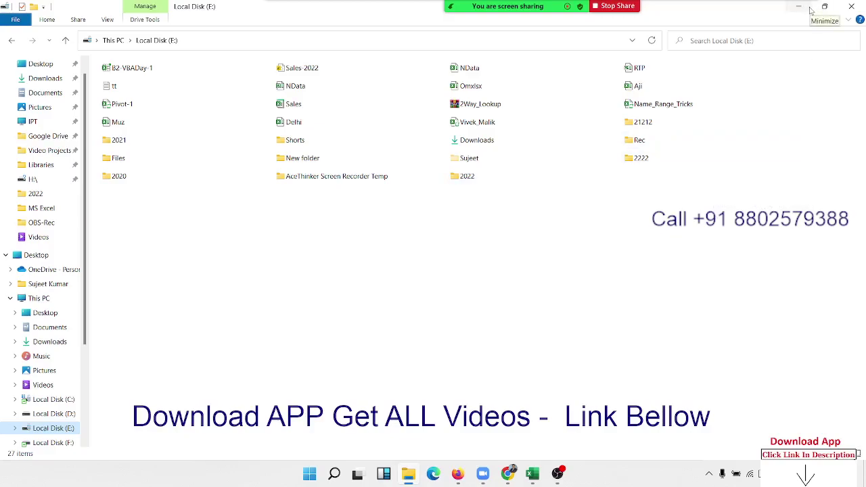
{"action": "left_click", "coordinate": [798, 7]}
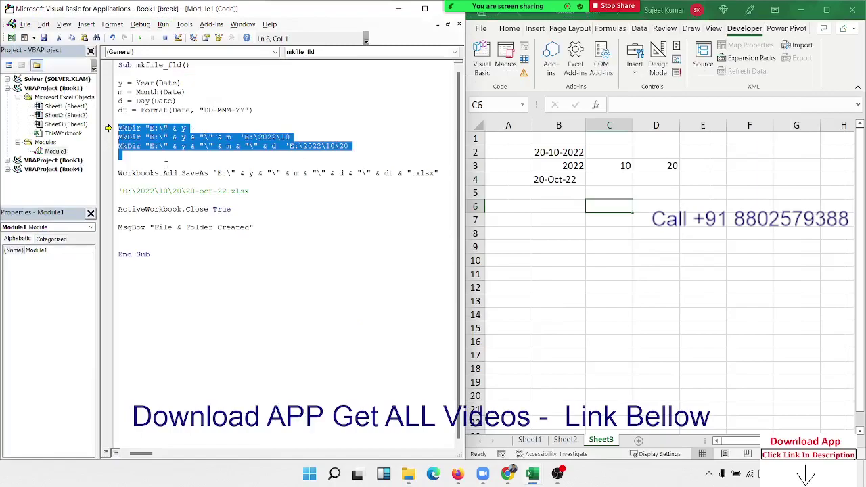
Step: Add On Error Resume Next above the MkDir lines, step past them, and reset the macro
{"action": "left_click", "coordinate": [165, 164]}
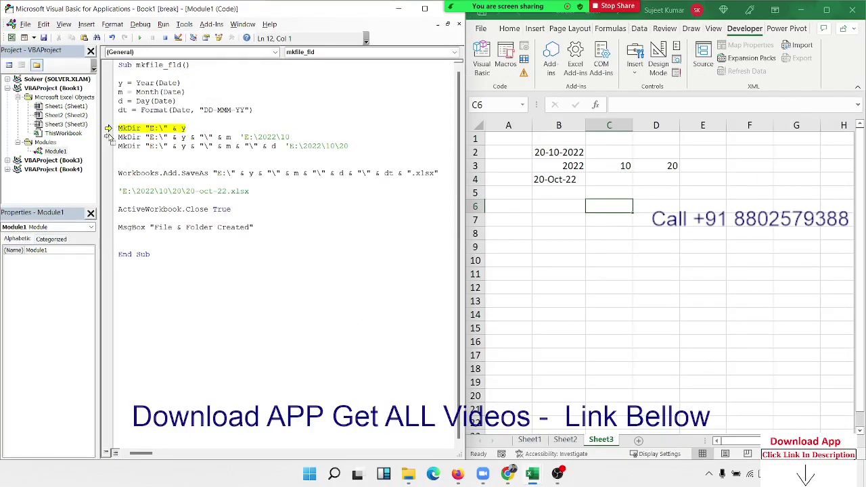
{"action": "key", "text": "F8"}
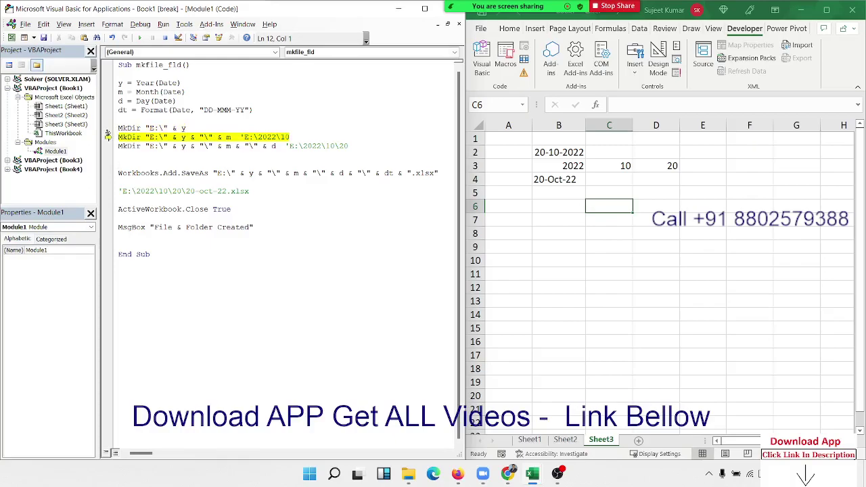
{"action": "key", "text": "Up"}
{"action": "key", "text": "Up"}
{"action": "key", "text": "Up"}
{"action": "key", "text": "Return"}
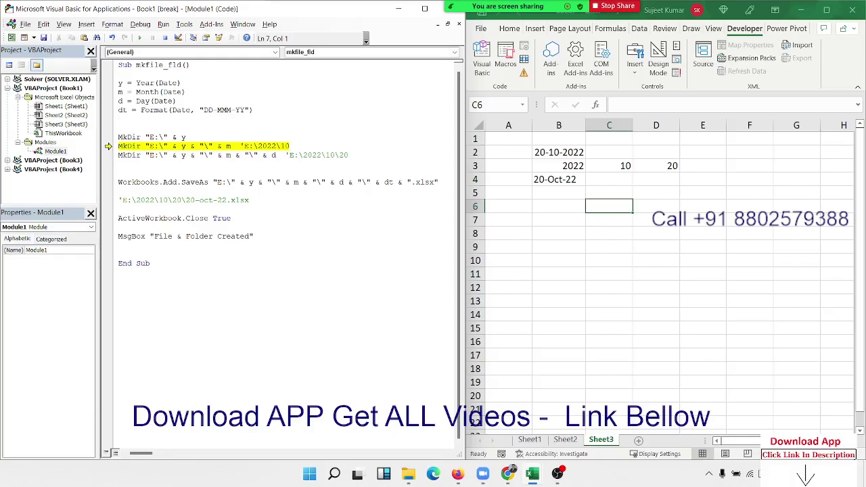
{"action": "type", "text": "on e"}
{"action": "type", "text": "rror res"}
{"action": "type", "text": "ume ne"}
{"action": "type", "text": "xt"}
{"action": "key", "text": "Down"}
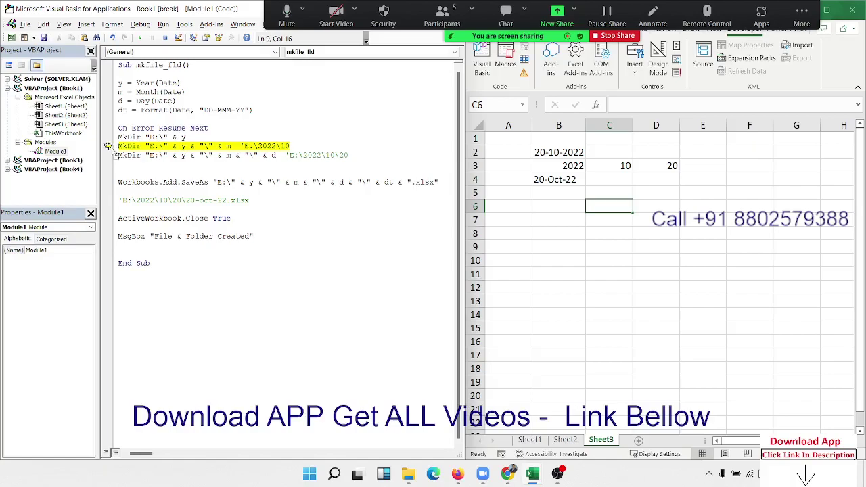
{"action": "left_click_drag", "start_coordinate": [109, 146], "coordinate": [110, 182]}
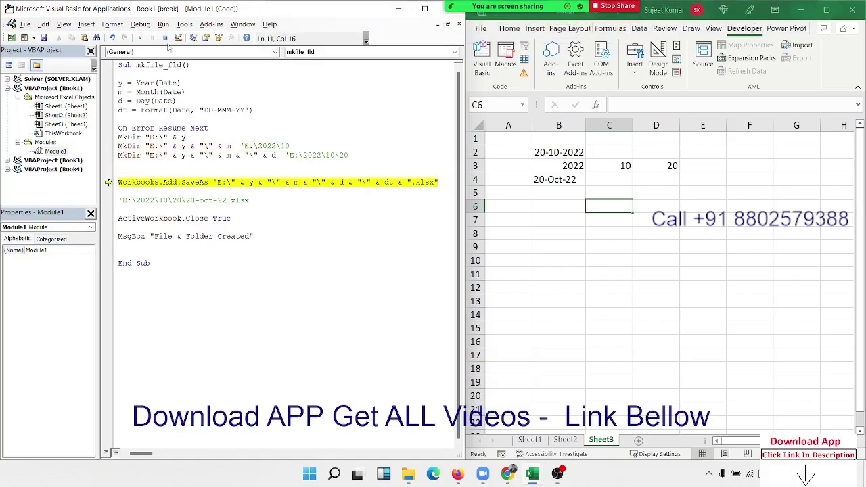
{"action": "left_click", "coordinate": [165, 38]}
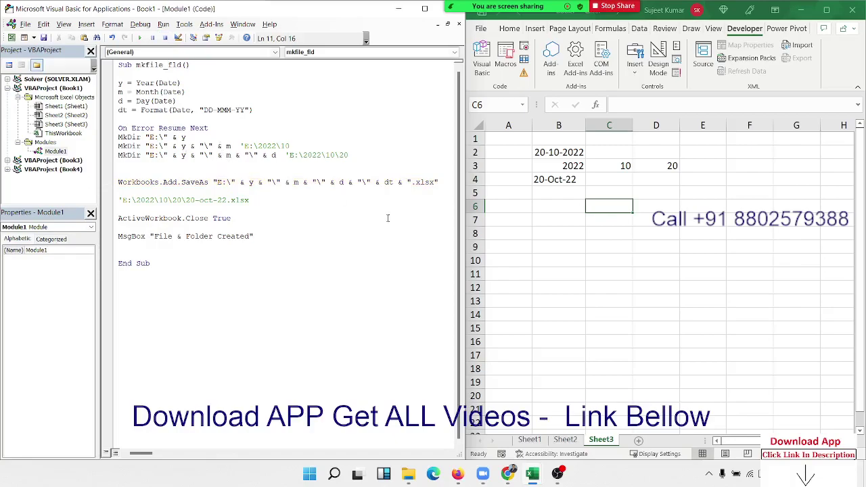
Step: Run mkfile_fld with F5 and acknowledge its 'File & Folder Created' message
{"action": "left_click_drag", "start_coordinate": [205, 168], "coordinate": [101, 133]}
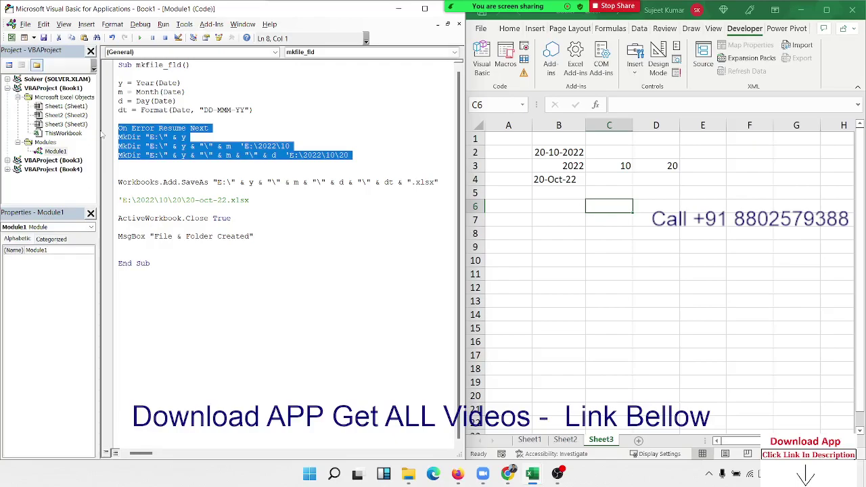
{"action": "left_click", "coordinate": [241, 172]}
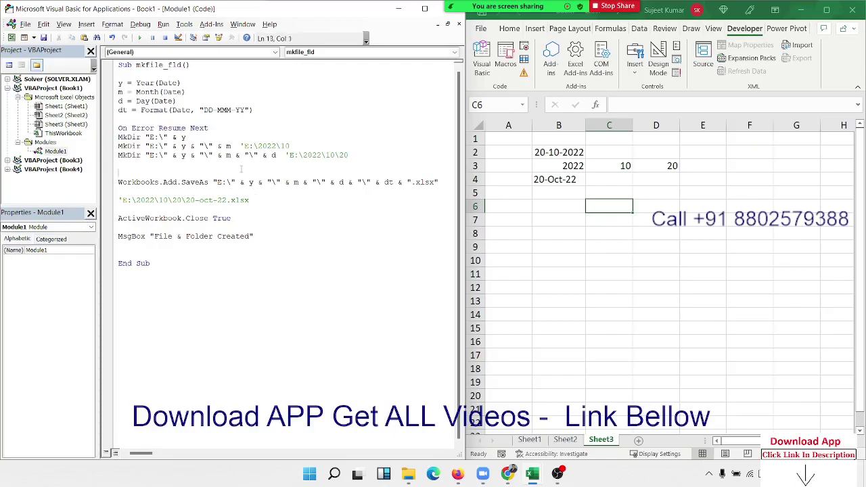
{"action": "key", "text": "F5"}
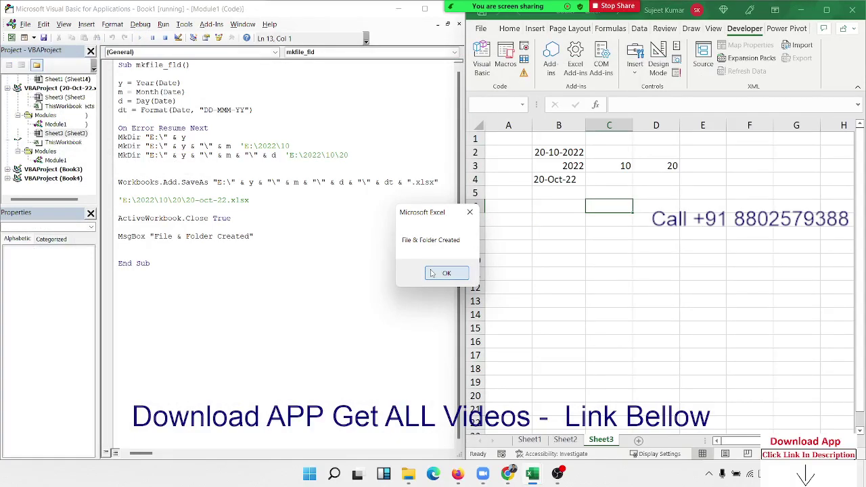
{"action": "left_click", "coordinate": [446, 273]}
Step: Browse E:\2022\10\20 to find the 20-Oct-22 workbook, then close File Explorer
{"action": "left_click", "coordinate": [409, 473]}
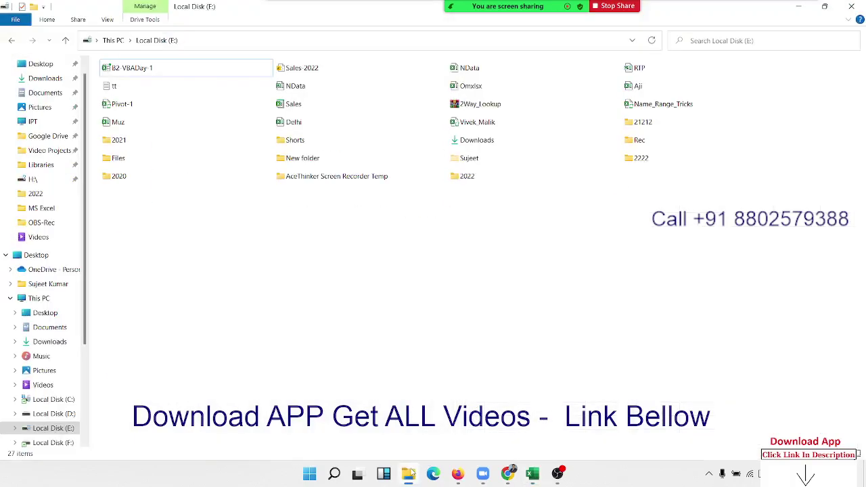
{"action": "double_click", "coordinate": [541, 174]}
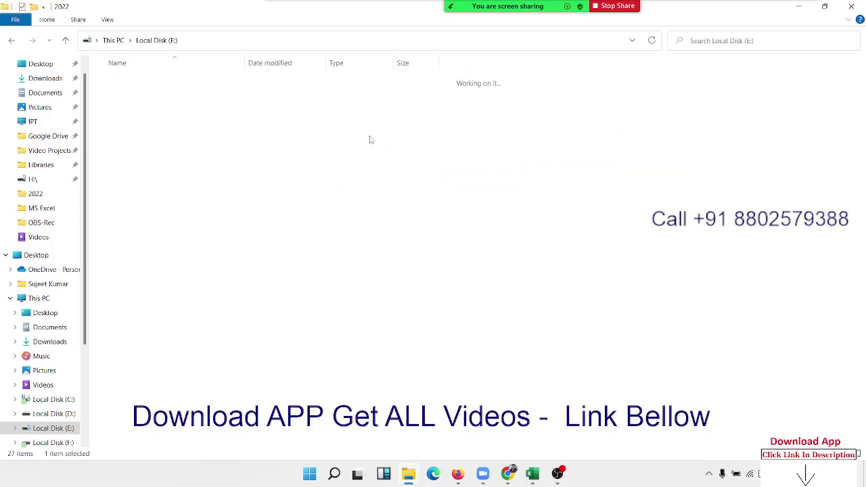
{"action": "double_click", "coordinate": [199, 84]}
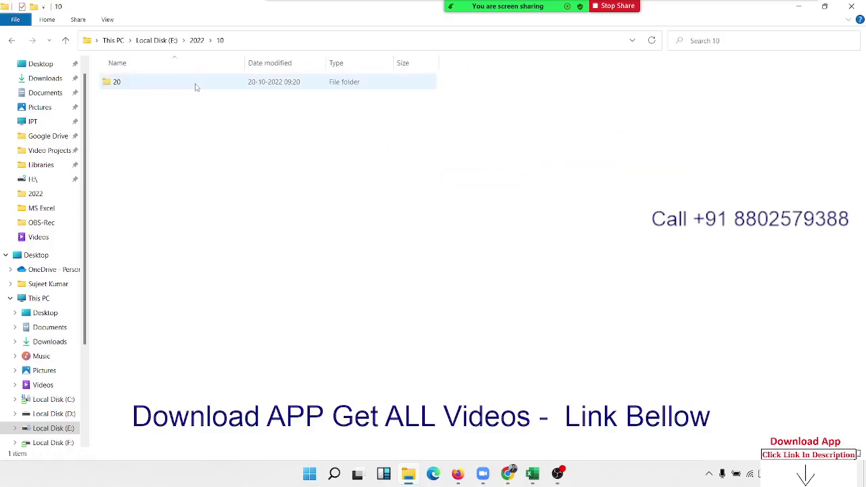
{"action": "double_click", "coordinate": [195, 84]}
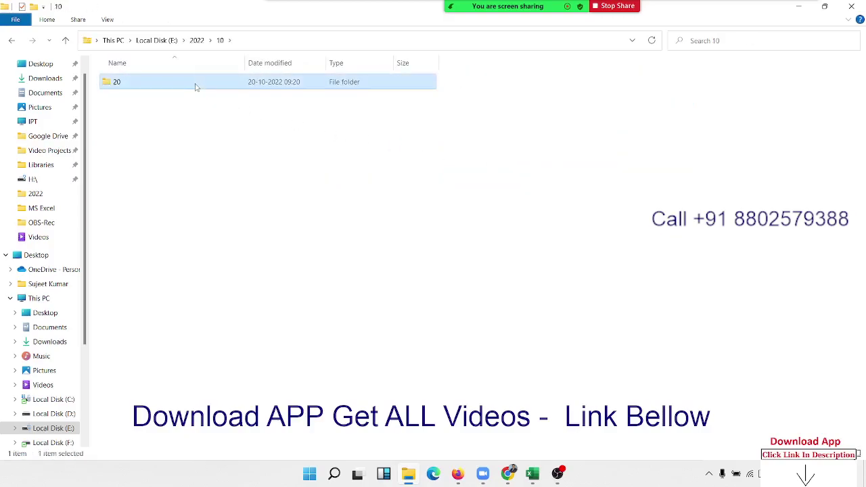
{"action": "left_click", "coordinate": [11, 40]}
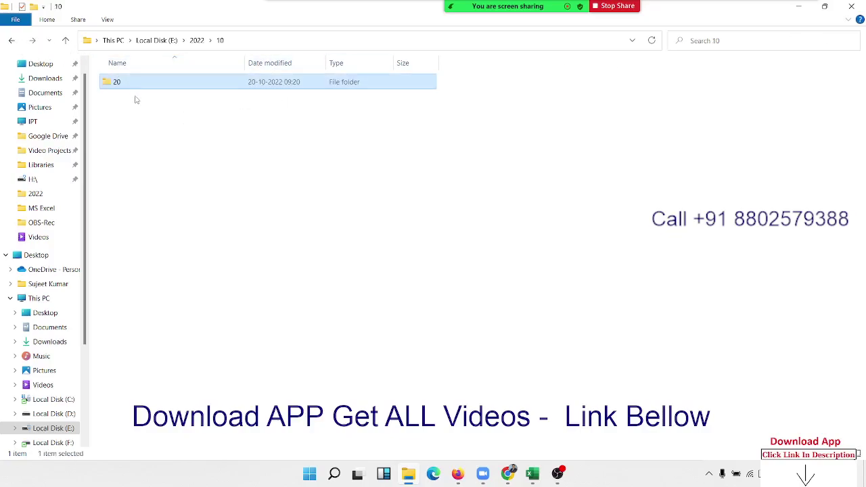
{"action": "left_click", "coordinate": [851, 6]}
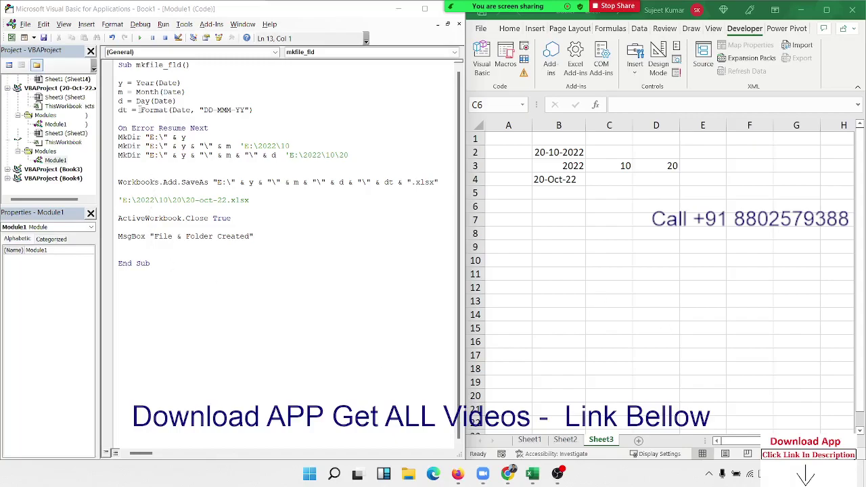
Step: Replace Month(Date) on the m line with the dt line's Format expression, changed to "mmm"
{"action": "left_click_drag", "start_coordinate": [136, 92], "coordinate": [185, 92]}
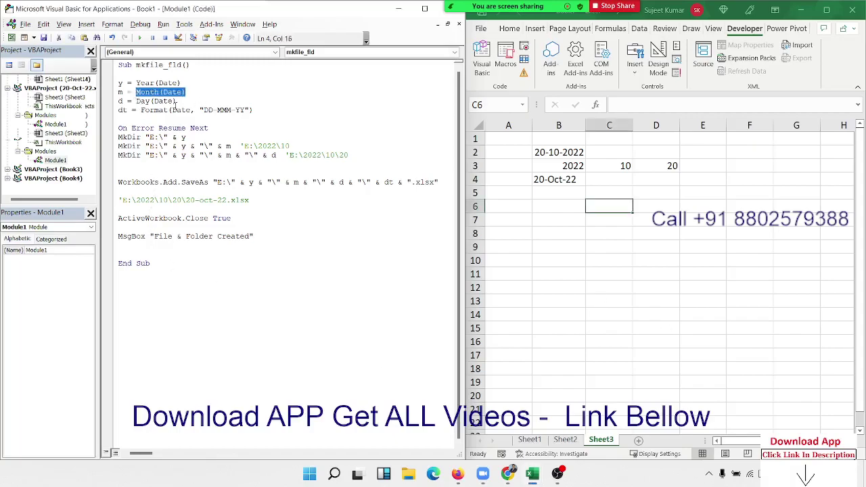
{"action": "double_click", "coordinate": [178, 109]}
{"action": "left_click", "coordinate": [177, 109]}
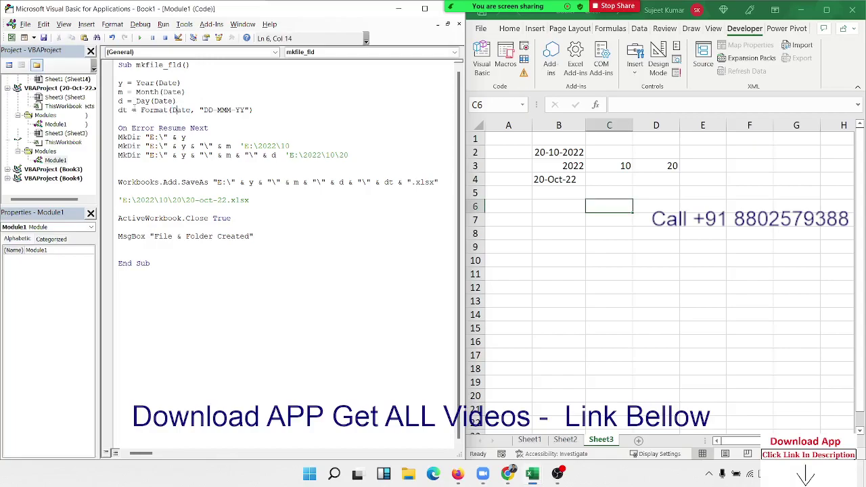
{"action": "left_click_drag", "start_coordinate": [140, 110], "coordinate": [264, 111]}
{"action": "key", "text": "ctrl+c"}
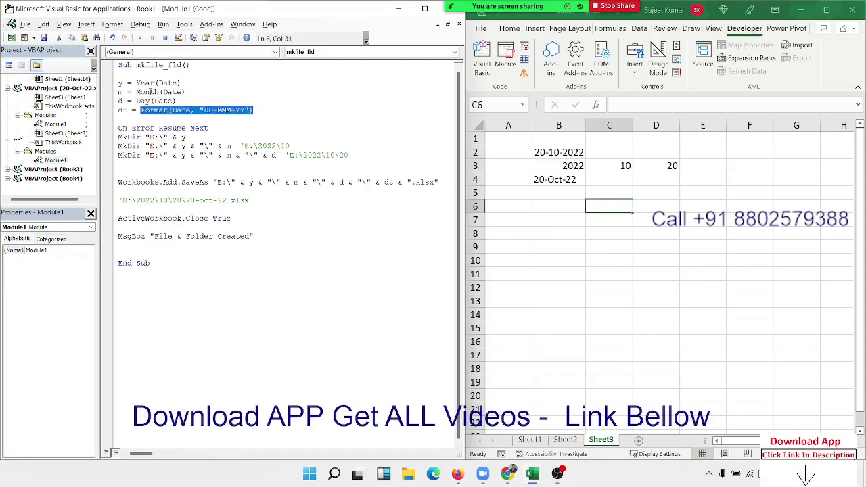
{"action": "left_click_drag", "start_coordinate": [136, 92], "coordinate": [186, 92]}
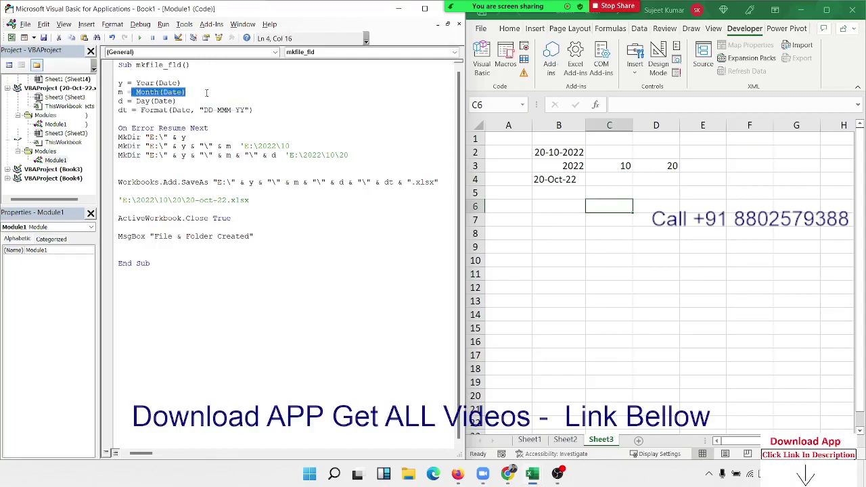
{"action": "key", "text": "ctrl+v"}
{"action": "left_click_drag", "start_coordinate": [200, 92], "coordinate": [240, 92]}
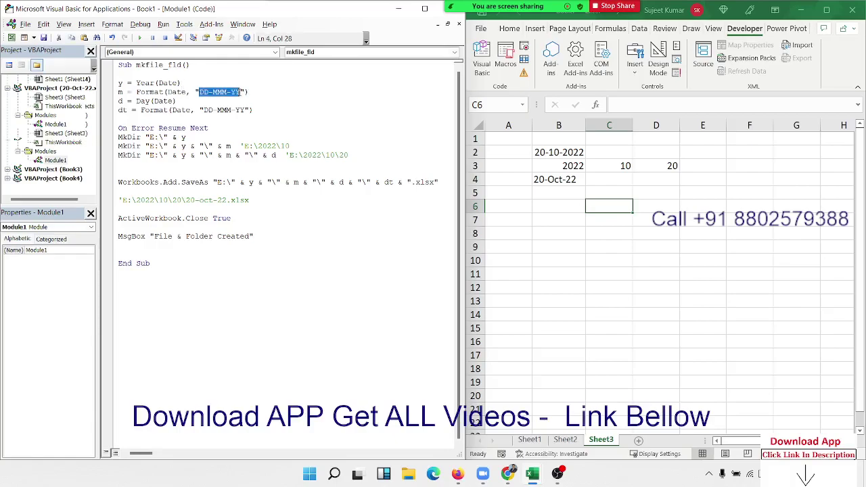
{"action": "type", "text": "mmm"}
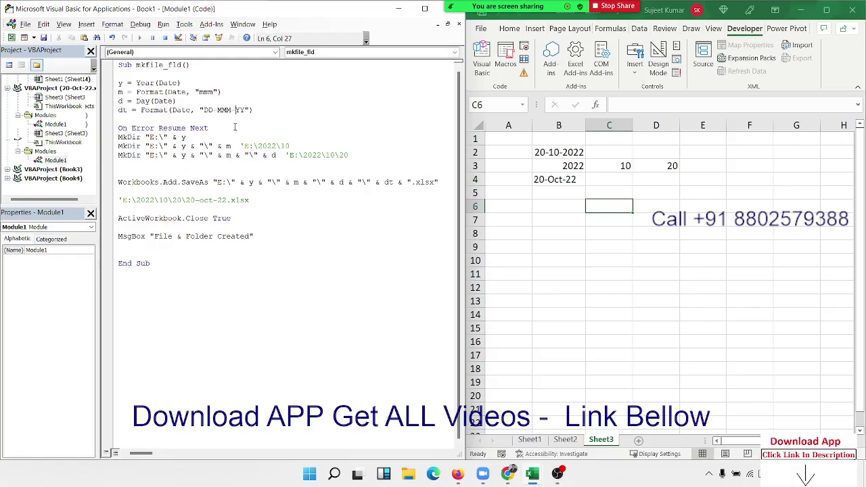
{"action": "left_click", "coordinate": [239, 154]}
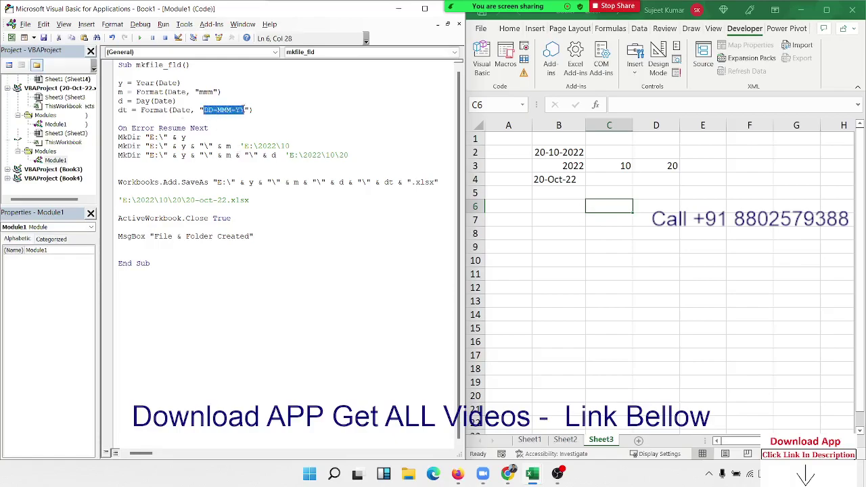
{"action": "left_click_drag", "start_coordinate": [203, 109], "coordinate": [249, 110]}
Step: Run mkfile_fld from the Macros list and dismiss its 'File & Folder Created' message
{"action": "left_click", "coordinate": [206, 173]}
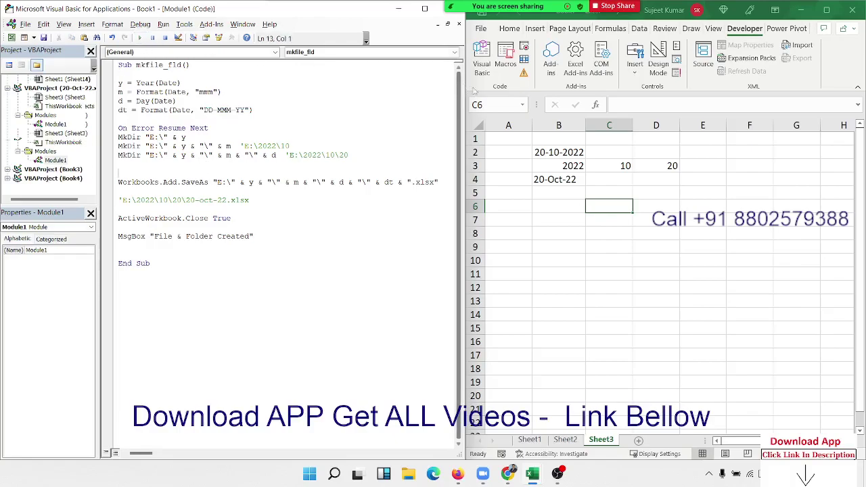
{"action": "left_click", "coordinate": [505, 57]}
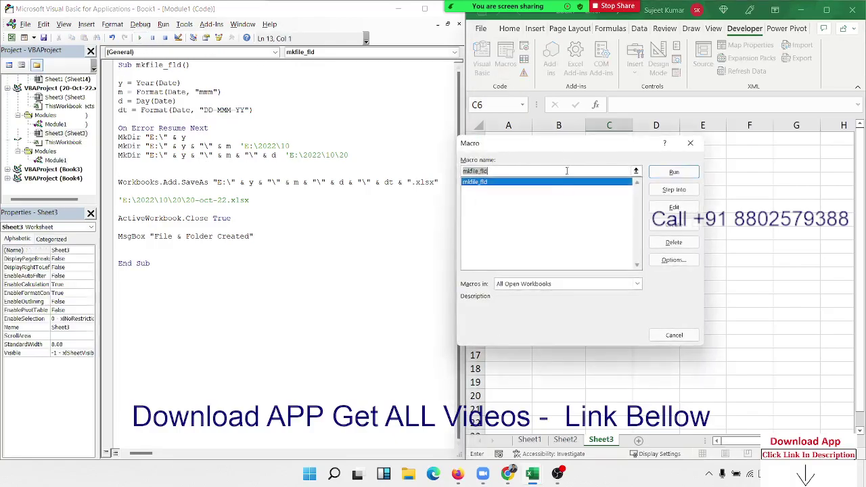
{"action": "left_click", "coordinate": [674, 173]}
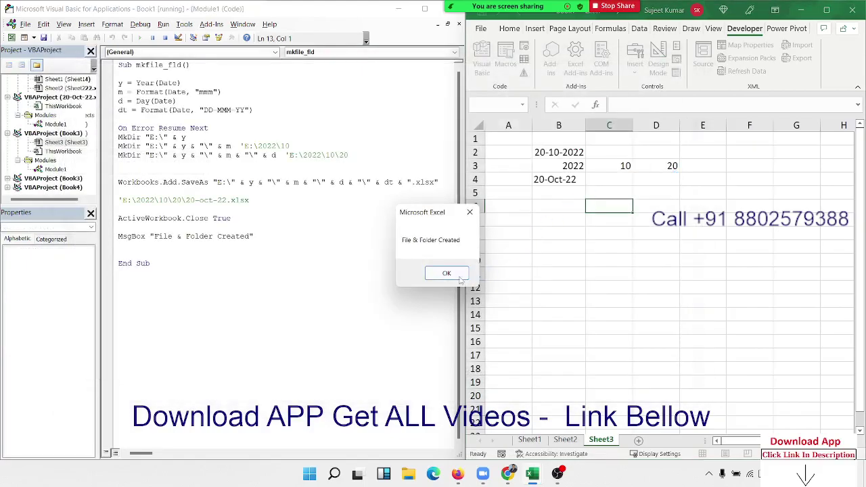
{"action": "left_click", "coordinate": [447, 273]}
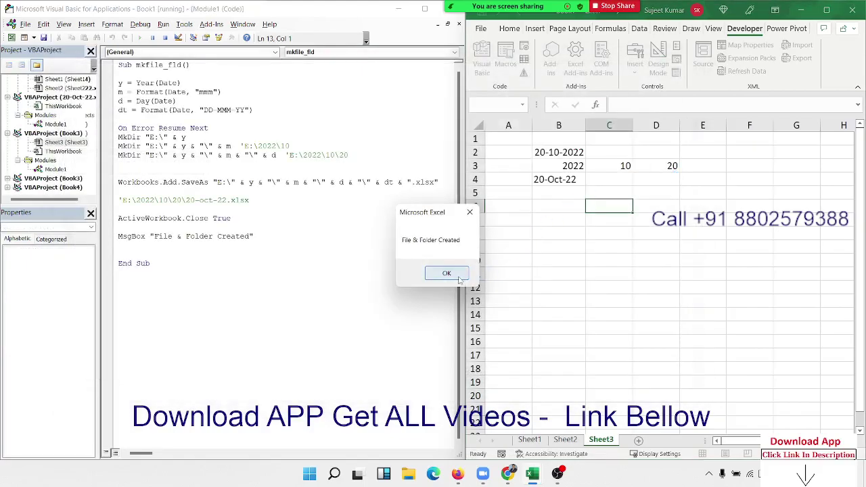
{"action": "left_click", "coordinate": [409, 477]}
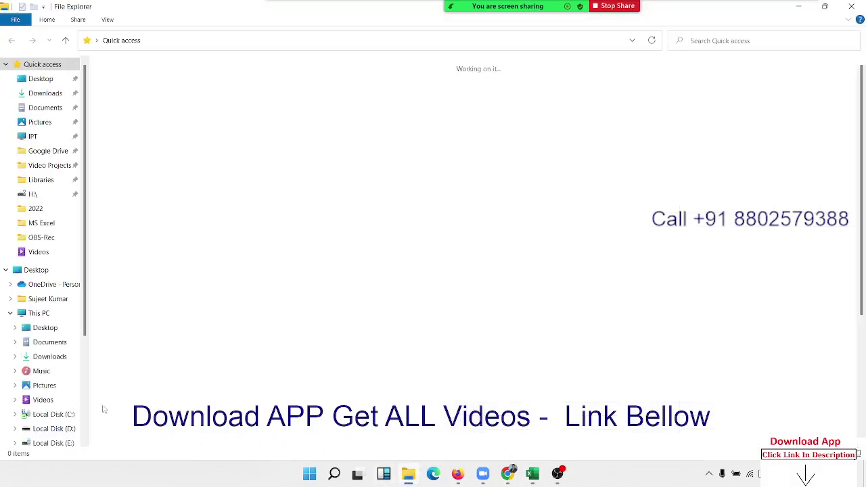
Step: Open E:\2022\Oct\20 to confirm the 20-Oct-22 workbook, then close File Explorer
{"action": "left_click", "coordinate": [48, 444]}
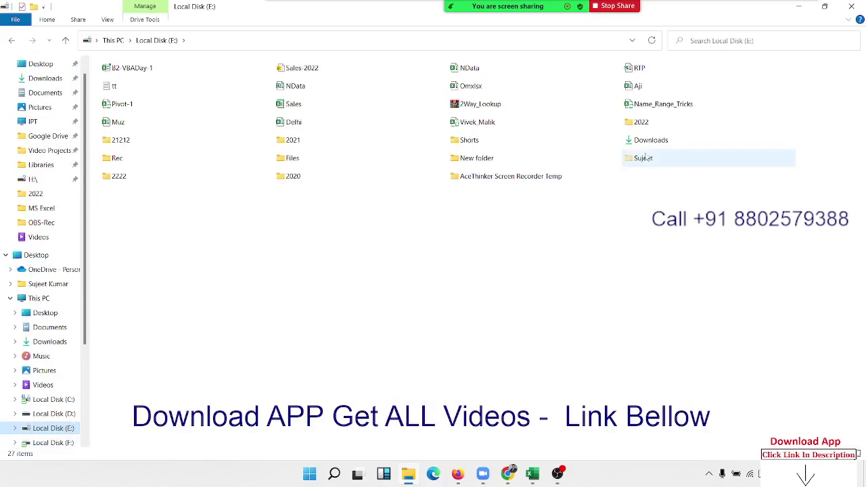
{"action": "double_click", "coordinate": [641, 122]}
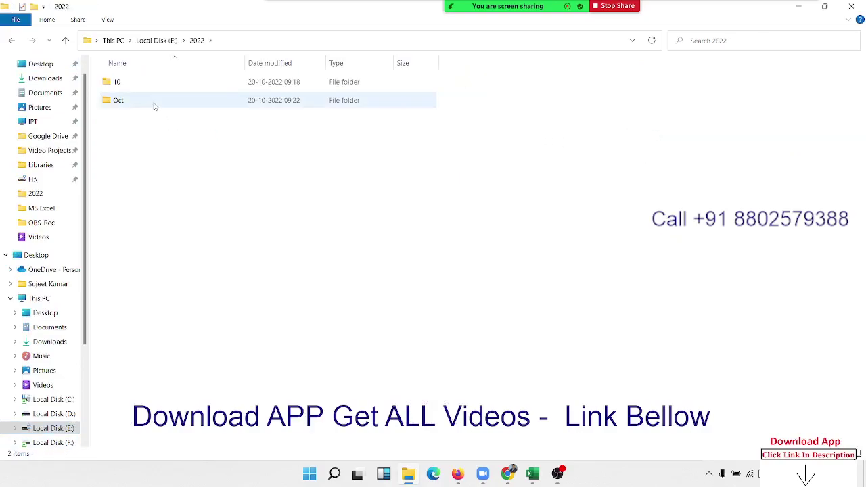
{"action": "double_click", "coordinate": [154, 106]}
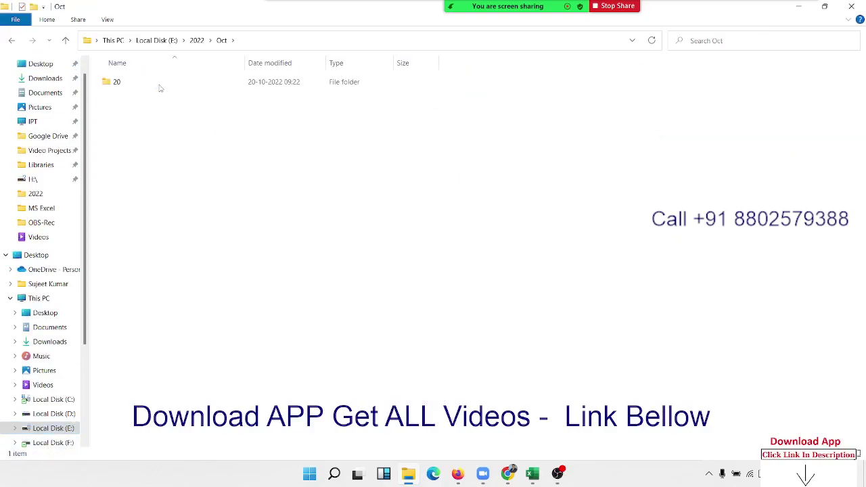
{"action": "left_click", "coordinate": [160, 88]}
{"action": "double_click", "coordinate": [159, 88]}
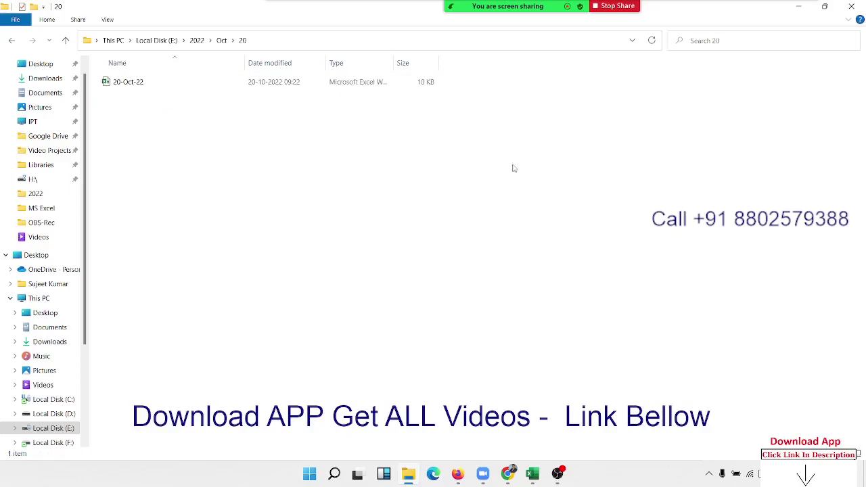
{"action": "left_click", "coordinate": [851, 6]}
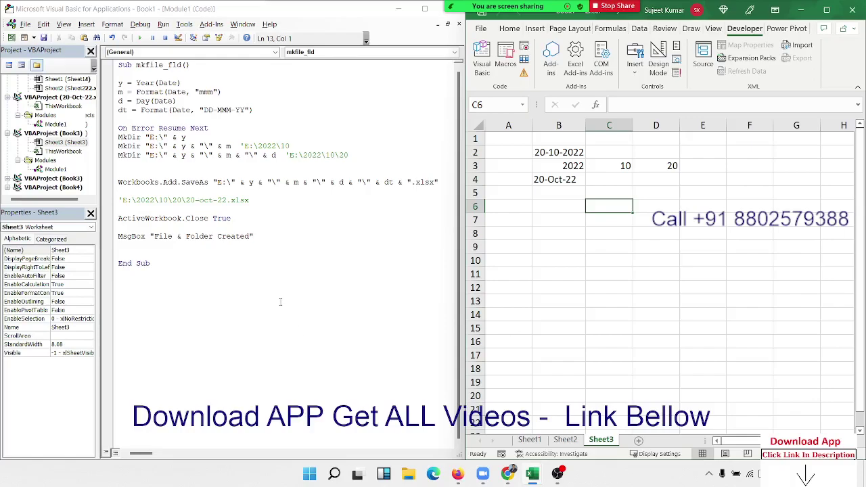
Step: Insert a blank line below On Error Resume Next
{"action": "left_click", "coordinate": [235, 128]}
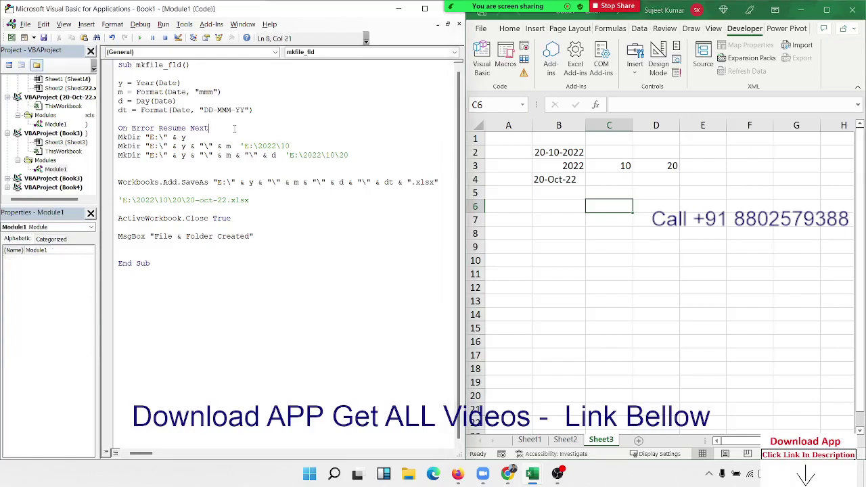
{"action": "key", "text": "Return"}
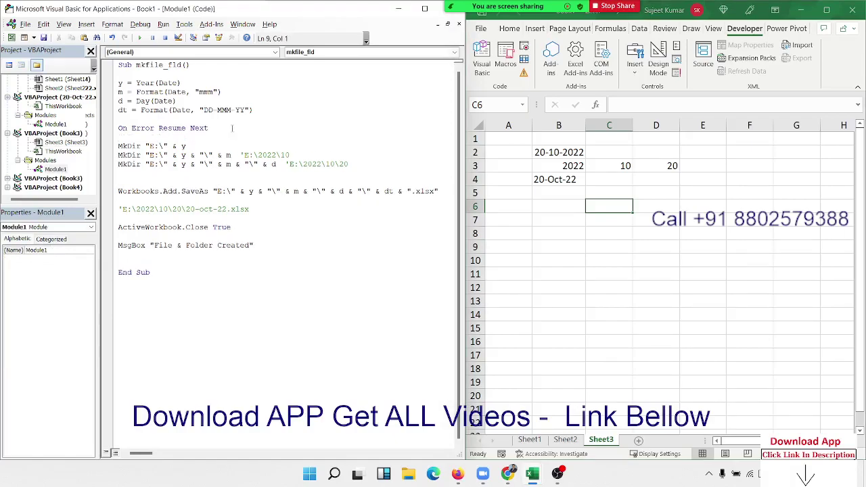
{"action": "left_click_drag", "start_coordinate": [232, 128], "coordinate": [98, 131]}
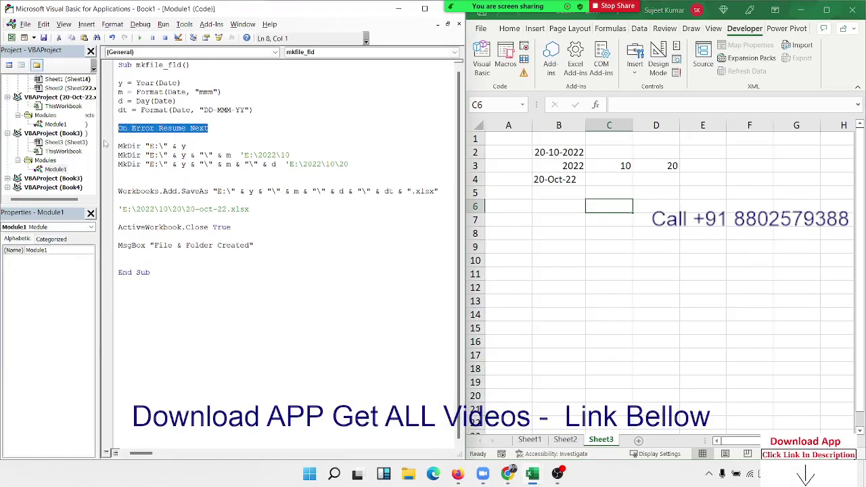
Step: Highlight the MkDir keyword, the On Error Resume Next line, and then the whole macro code
{"action": "double_click", "coordinate": [127, 146]}
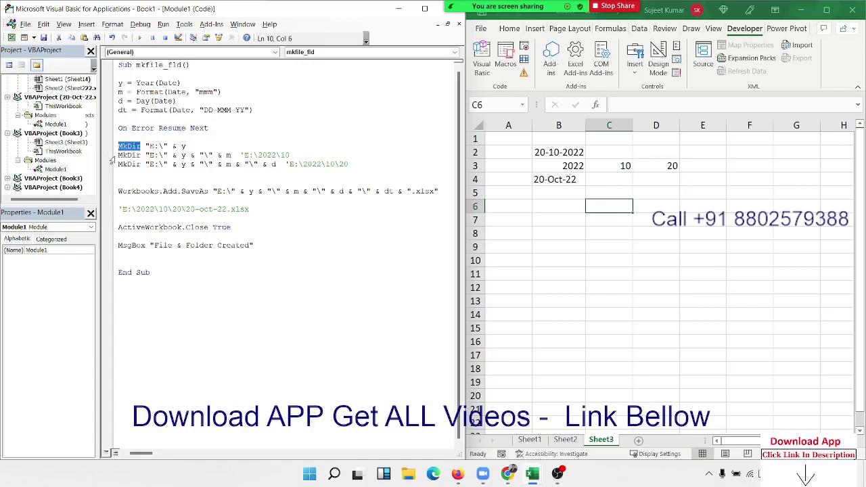
{"action": "double_click", "coordinate": [143, 128]}
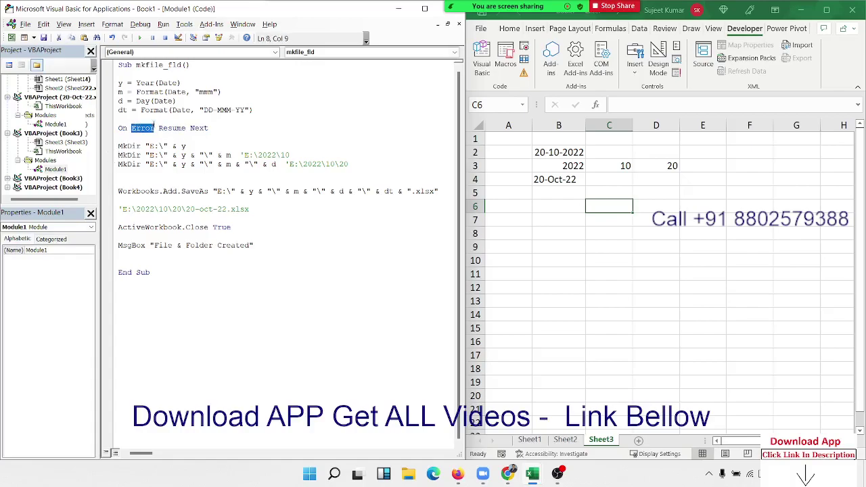
{"action": "left_click", "coordinate": [155, 128]}
{"action": "left_click_drag", "start_coordinate": [211, 128], "coordinate": [119, 129]}
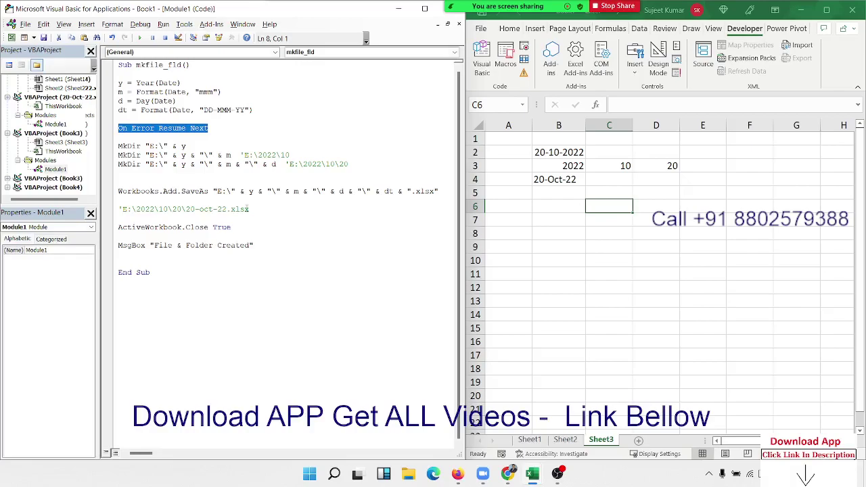
{"action": "left_click_drag", "start_coordinate": [201, 304], "coordinate": [109, 66]}
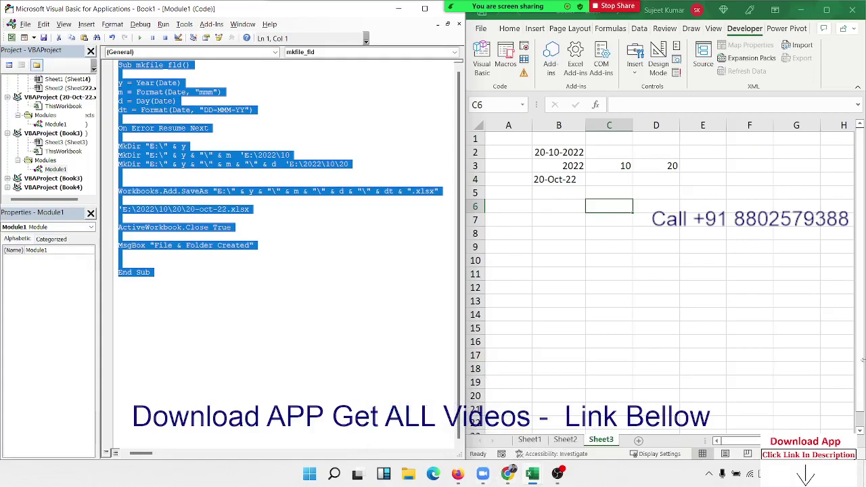
{"action": "left_click", "coordinate": [118, 65]}
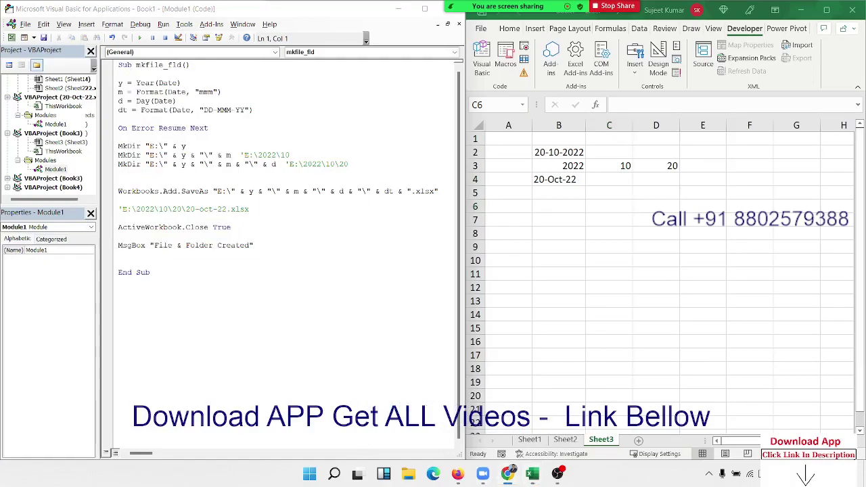